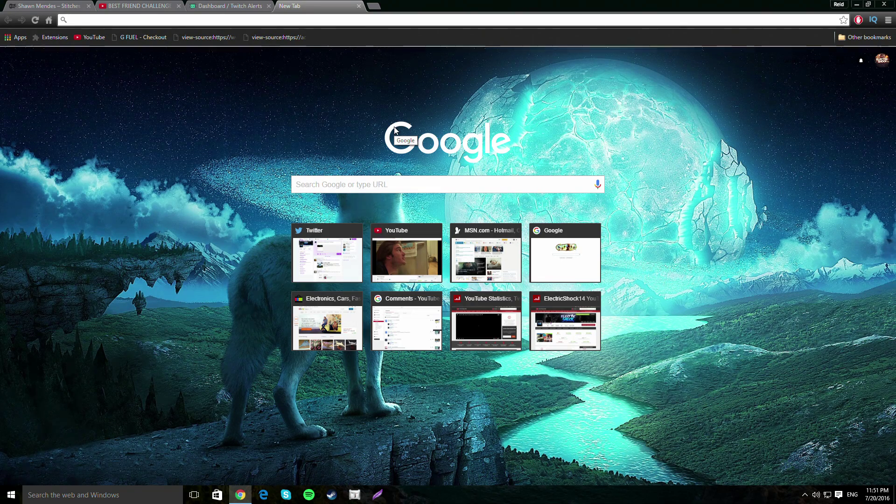
- Load the Open Broadcaster Software site at obsproject.com from Chrome's address bar
{"action": "type", "text": "obs"}
{"action": "key", "text": "Down"}
{"action": "key", "text": "Down"}
{"action": "key", "text": "Return"}
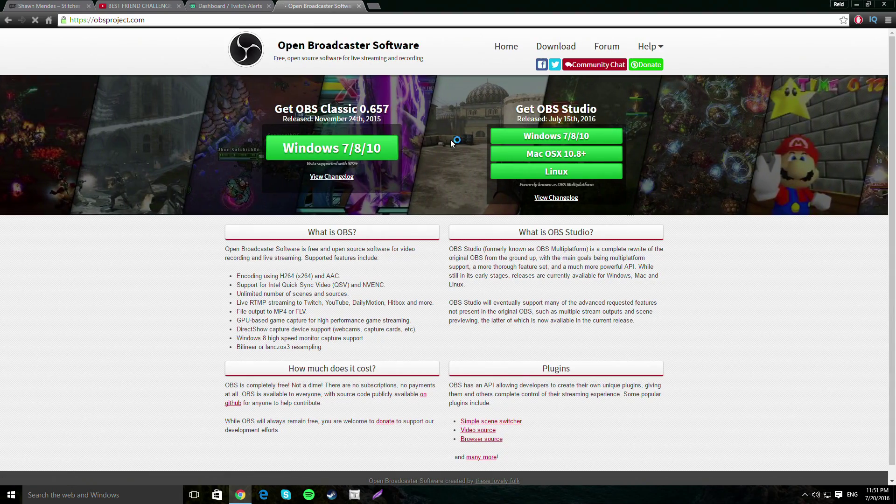
- Highlight the 'Get OBS Classic 0.657' heading, then show the desktop
{"action": "double_click", "coordinate": [282, 107]}
{"action": "triple_click", "coordinate": [282, 107]}
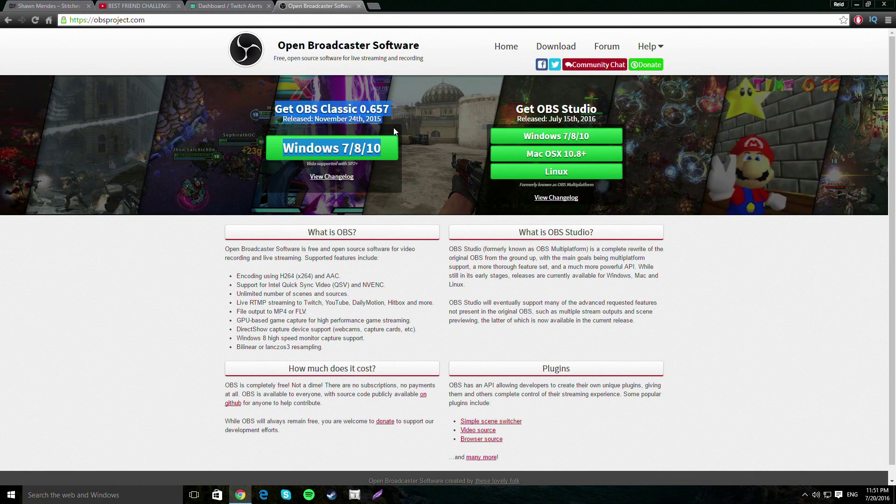
{"action": "left_click", "coordinate": [290, 164]}
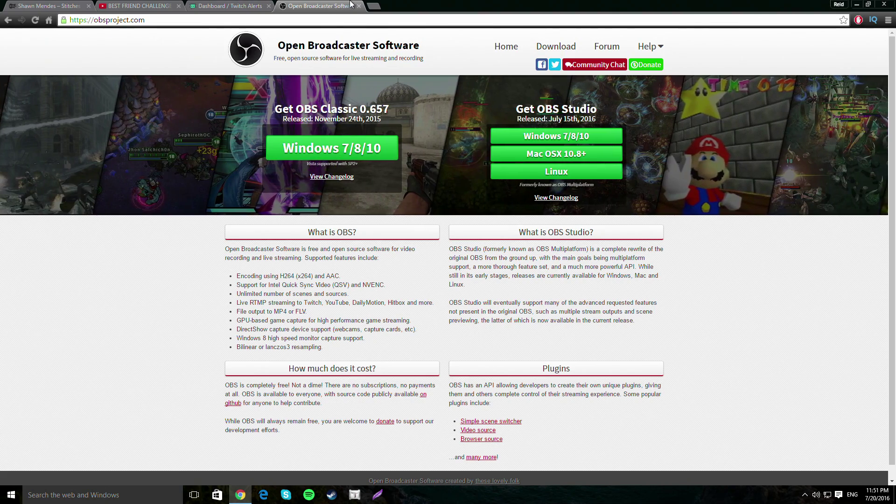
{"action": "key", "text": "super+d"}
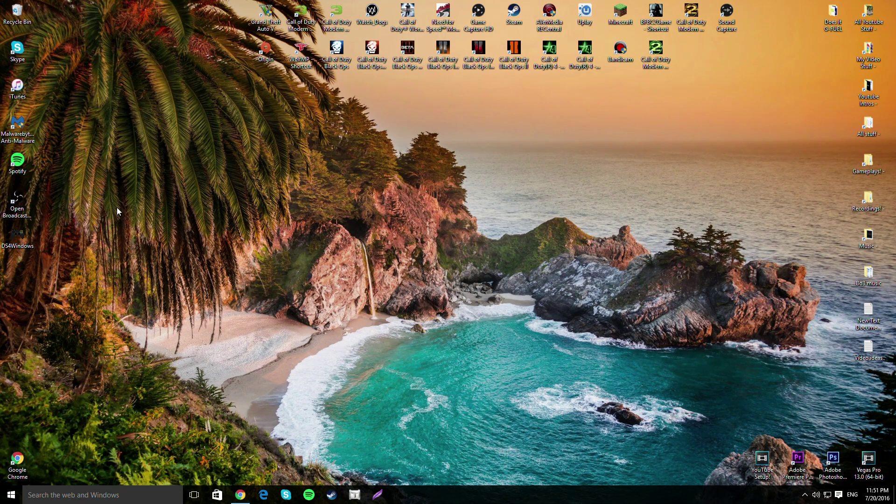
- Launch OBS Classic and switch between the Best Stream and Advanced Warfare scenes
{"action": "double_click", "coordinate": [19, 209]}
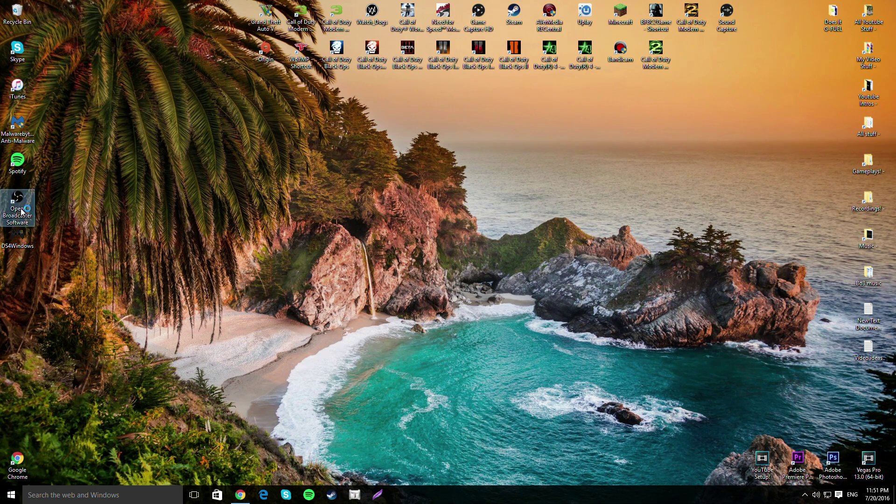
{"action": "left_click", "coordinate": [302, 342]}
{"action": "right_click", "coordinate": [297, 360]}
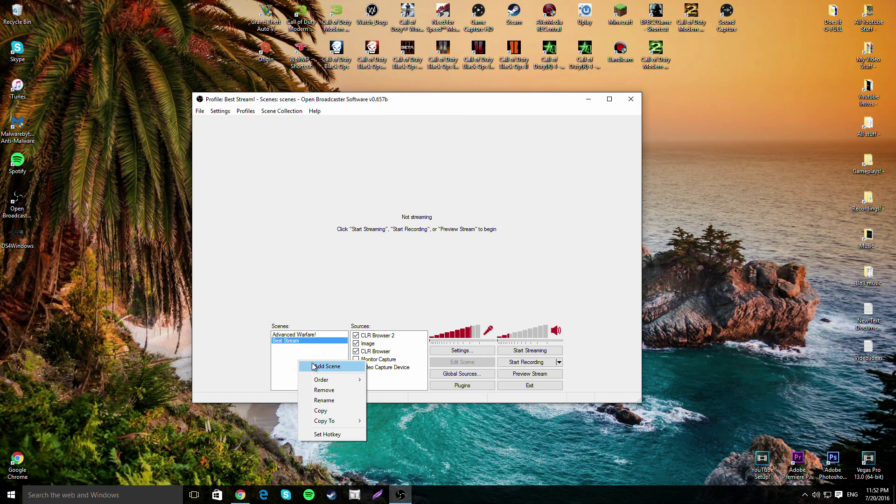
{"action": "left_click", "coordinate": [302, 339]}
{"action": "left_click", "coordinate": [304, 336]}
{"action": "left_click", "coordinate": [300, 341]}
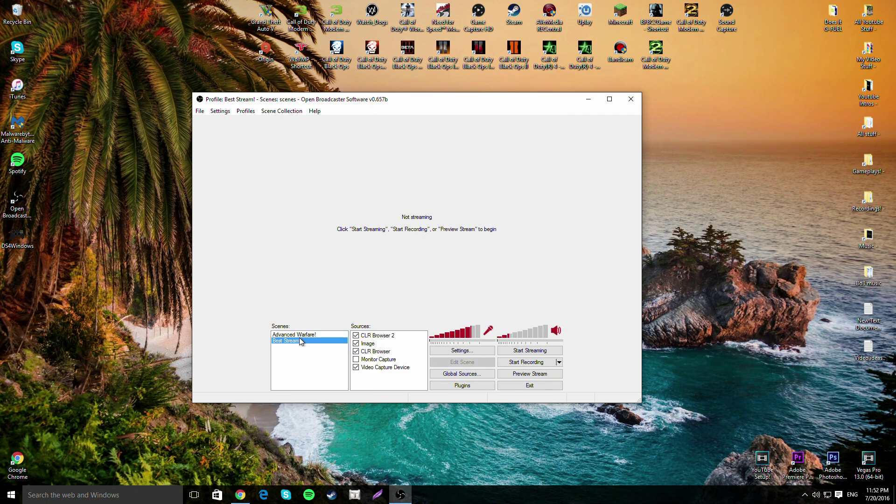
- Add a new scene, keeping the default name Scene10
{"action": "right_click", "coordinate": [284, 360]}
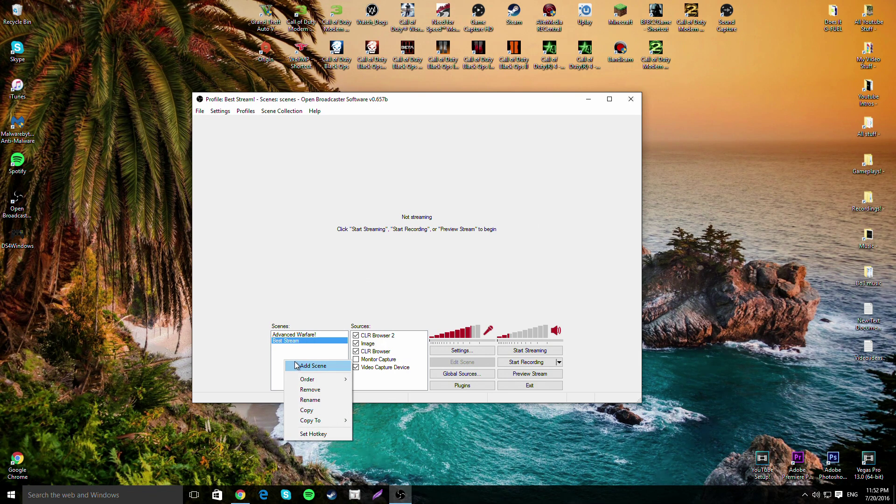
{"action": "left_click", "coordinate": [313, 366]}
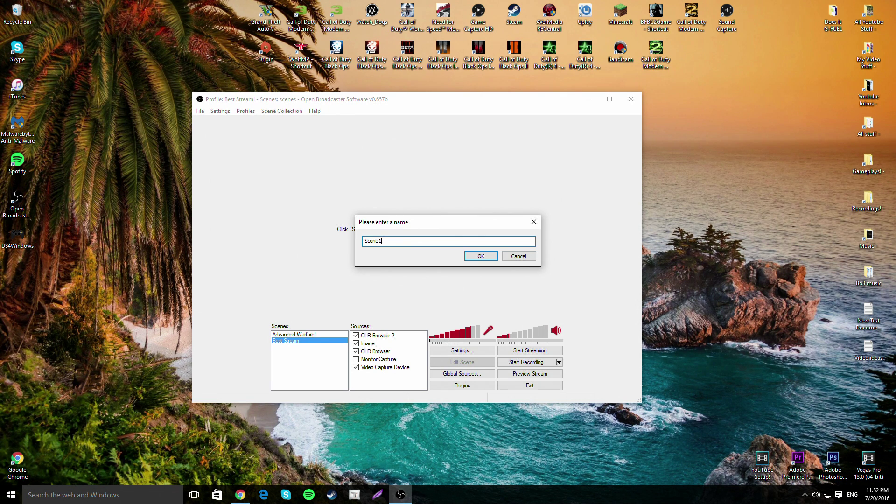
{"action": "left_click", "coordinate": [480, 254]}
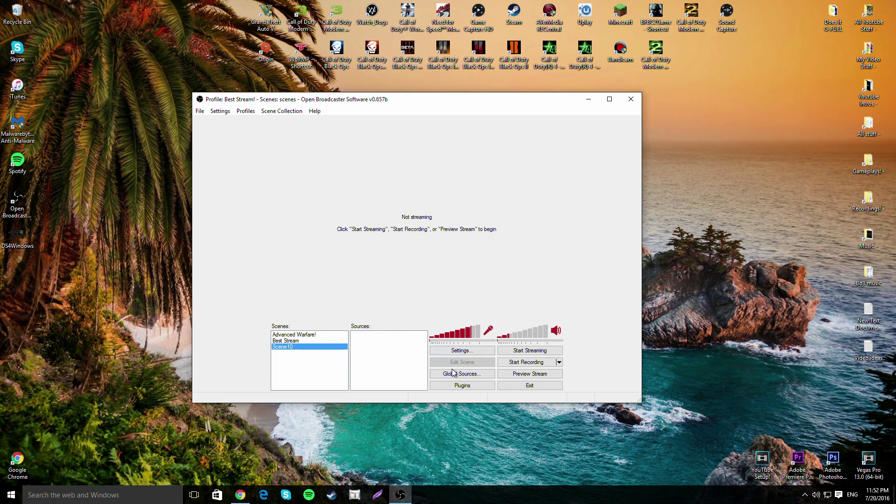
- Add a Video Capture Device source named PS4
{"action": "right_click", "coordinate": [371, 341]}
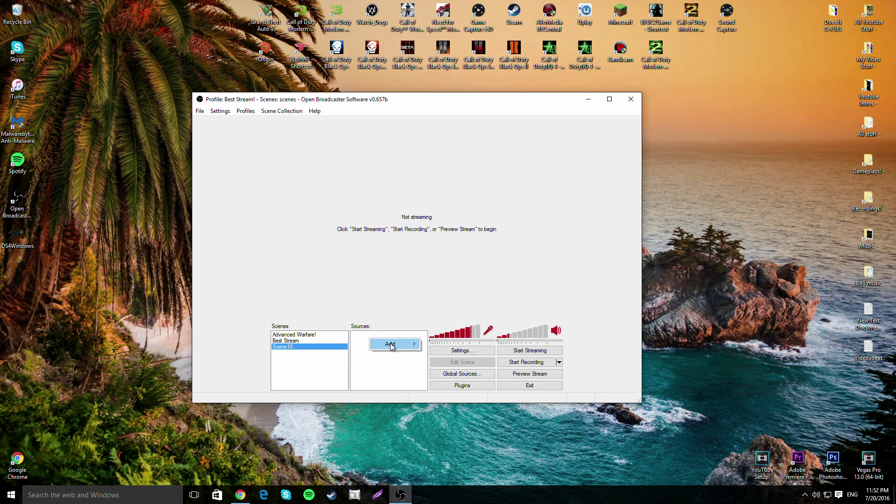
{"action": "mouse_move", "coordinate": [392, 344]}
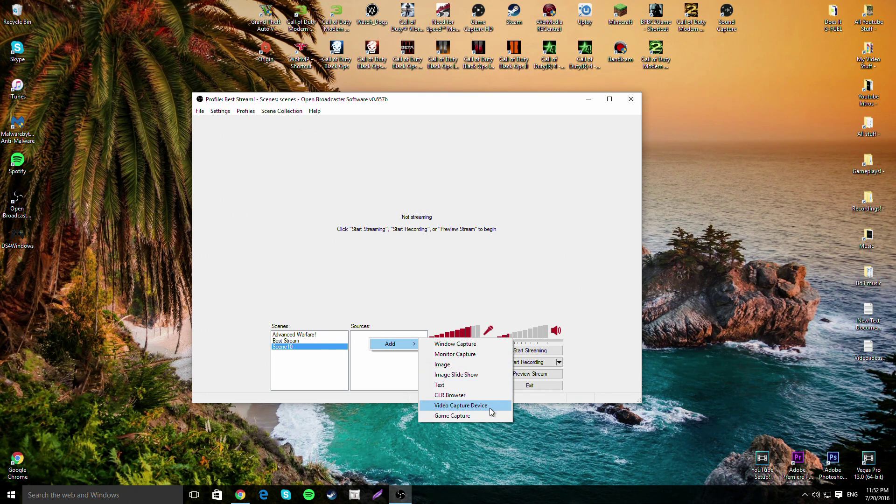
{"action": "left_click", "coordinate": [465, 405]}
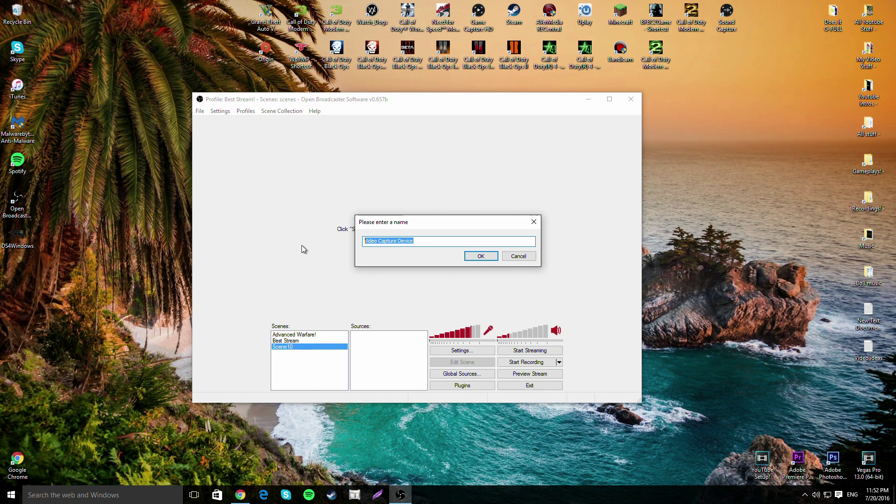
{"action": "type", "text": "P"}
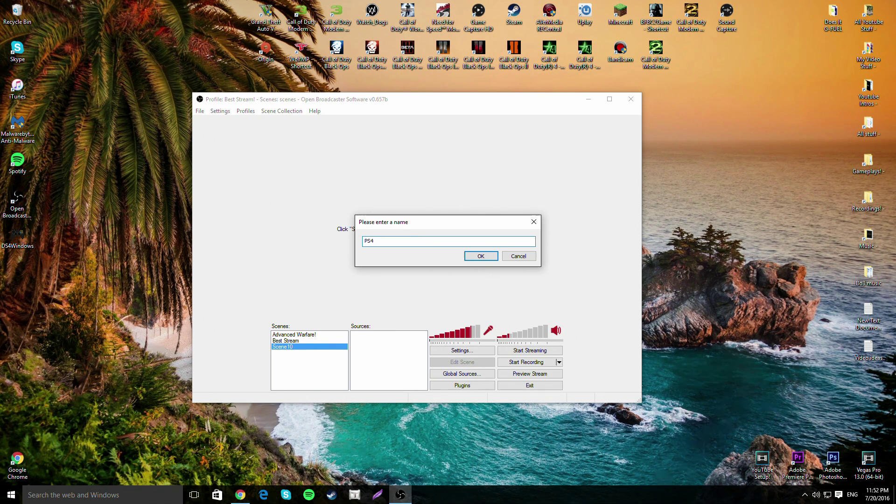
{"action": "type", "text": "S4"}
{"action": "left_click", "coordinate": [490, 256]}
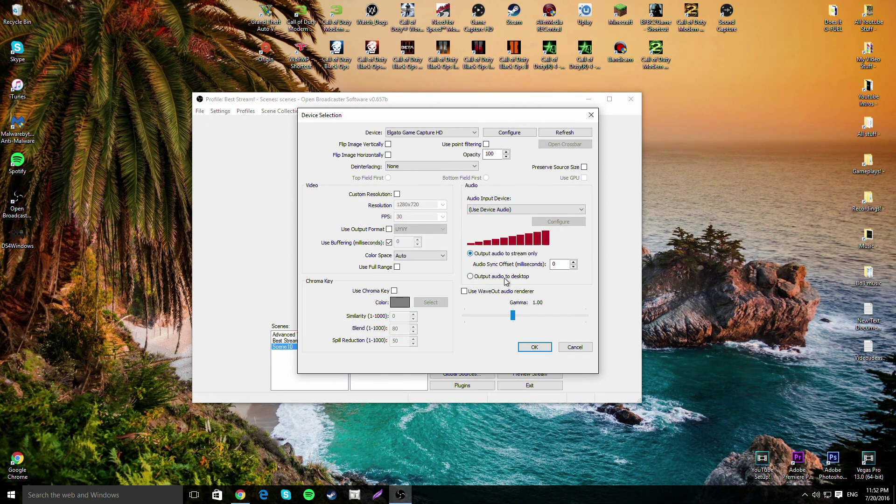
- Keep Elgato Game Capture HD as the device and lower its audio to 25%
{"action": "left_click", "coordinate": [391, 133]}
{"action": "left_click", "coordinate": [393, 140]}
{"action": "left_click_drag", "start_coordinate": [552, 241], "coordinate": [516, 255]}
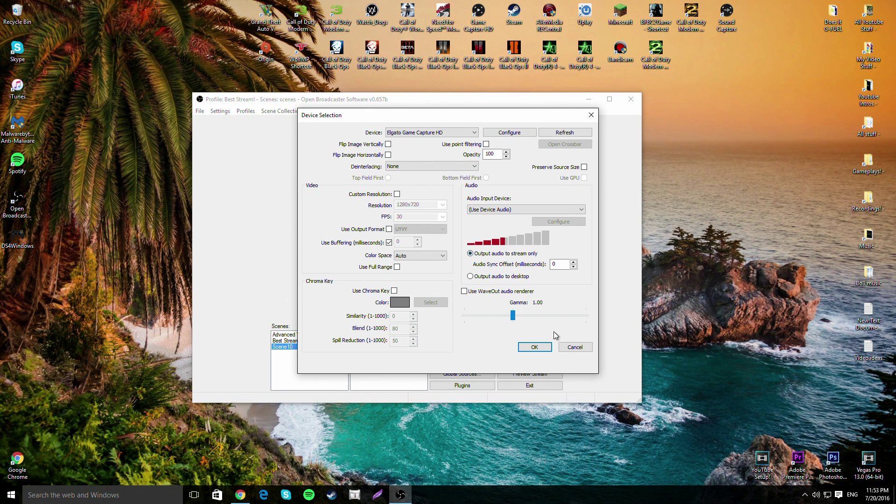
{"action": "left_click", "coordinate": [547, 351]}
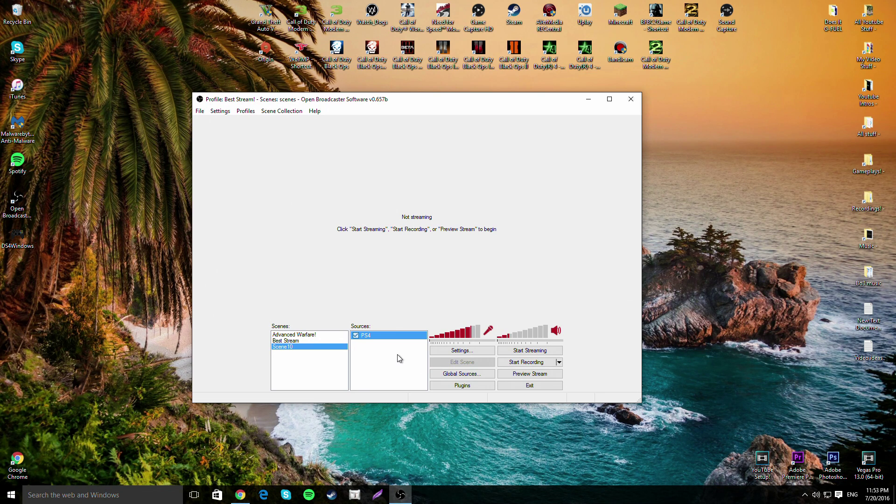
- Start the preview and add an Image10 source using the Unsstitled-1 overlay image
{"action": "left_click", "coordinate": [535, 376]}
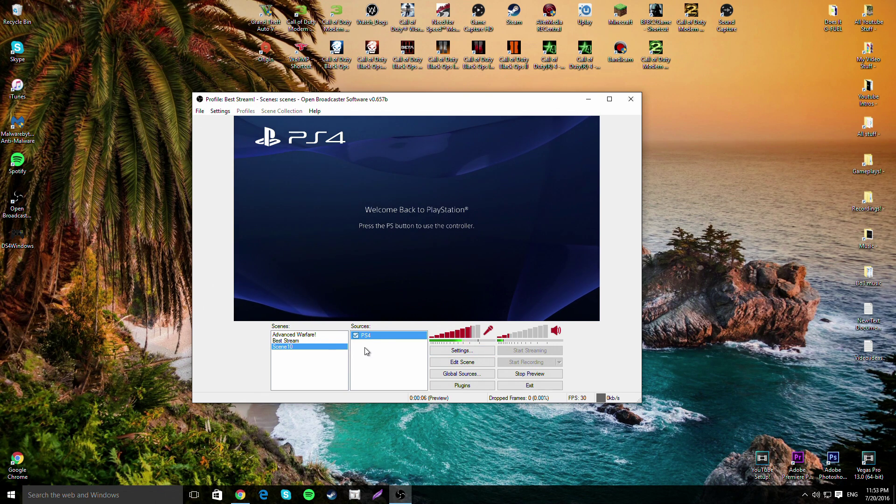
{"action": "left_click", "coordinate": [365, 350]}
{"action": "right_click", "coordinate": [365, 348]}
{"action": "mouse_move", "coordinate": [379, 354]}
{"action": "left_click", "coordinate": [460, 374]}
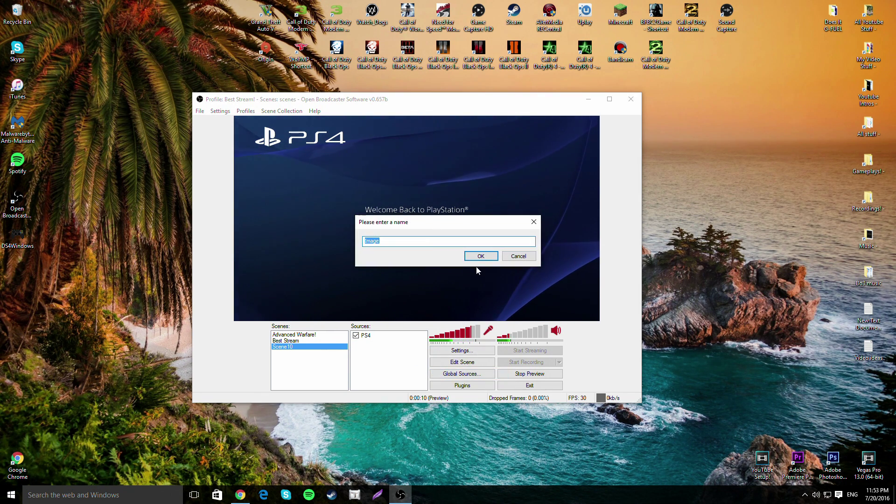
{"action": "left_click", "coordinate": [434, 240]}
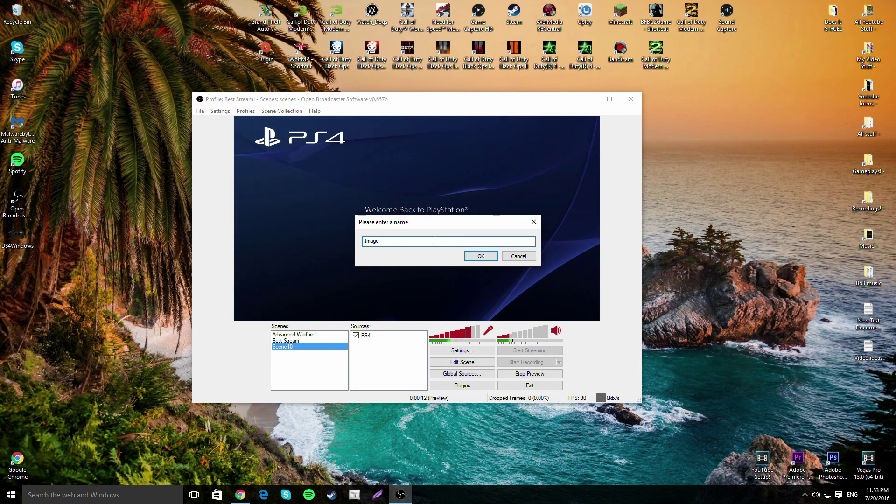
{"action": "type", "text": "10"}
{"action": "left_click", "coordinate": [481, 256]}
{"action": "left_click", "coordinate": [504, 169]}
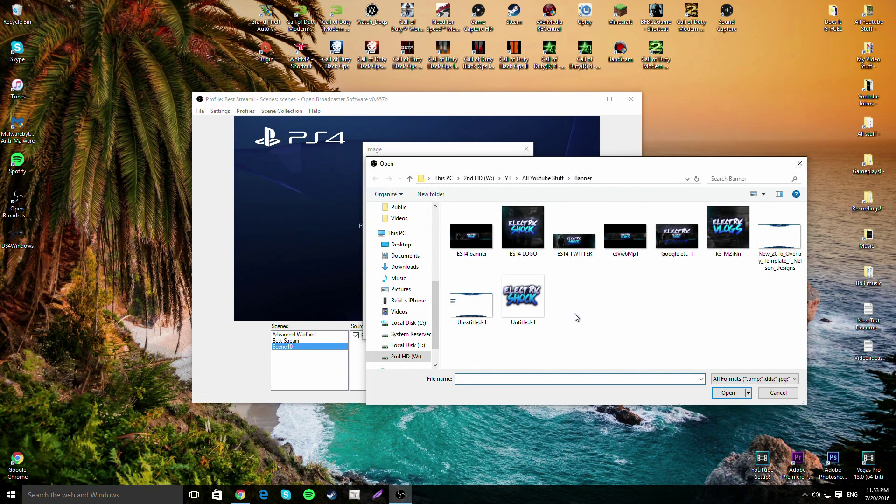
{"action": "double_click", "coordinate": [473, 312]}
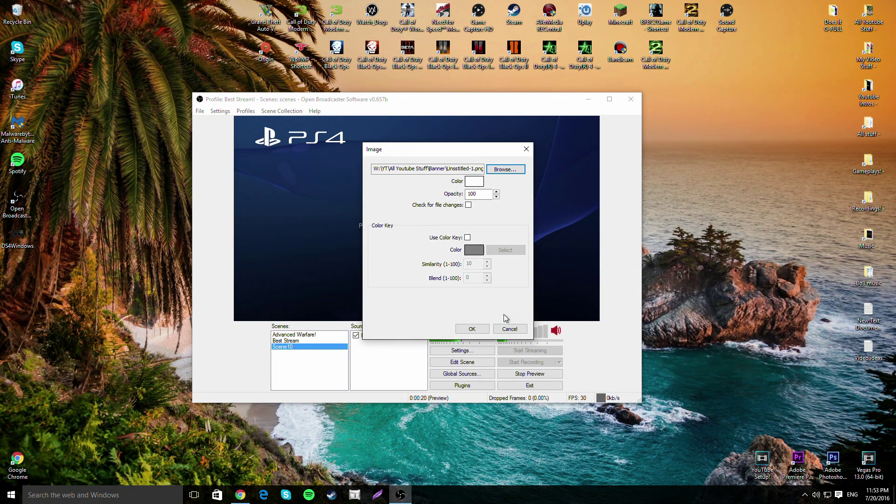
{"action": "left_click", "coordinate": [471, 330]}
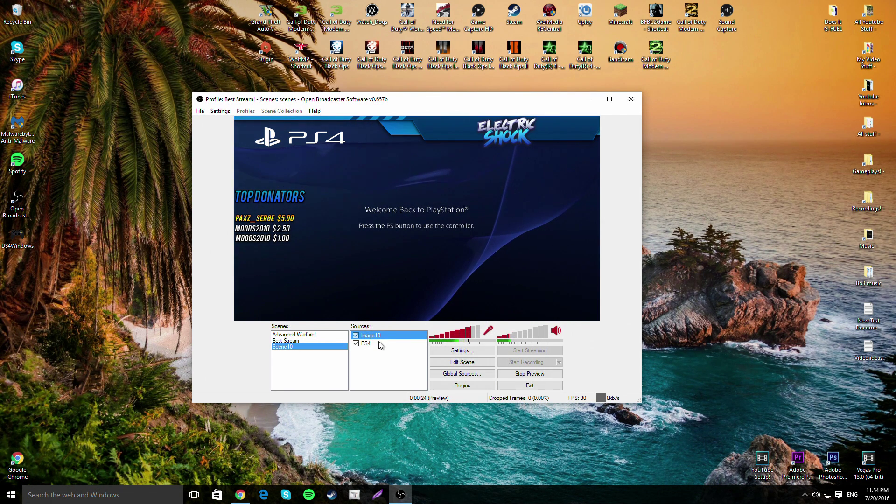
- Reposition and stretch the overlay to fill the preview, then exit scene editing
{"action": "left_click", "coordinate": [462, 362]}
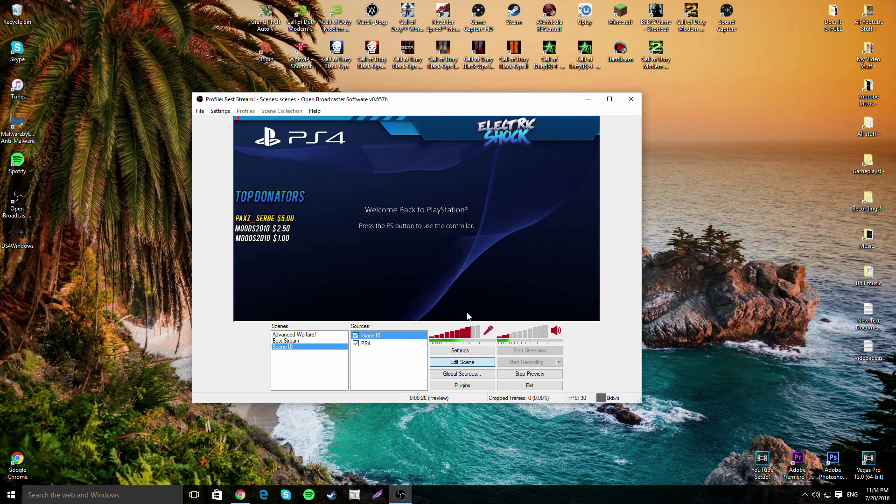
{"action": "left_click_drag", "start_coordinate": [234, 116], "coordinate": [349, 133]}
{"action": "left_click_drag", "start_coordinate": [586, 310], "coordinate": [599, 320]}
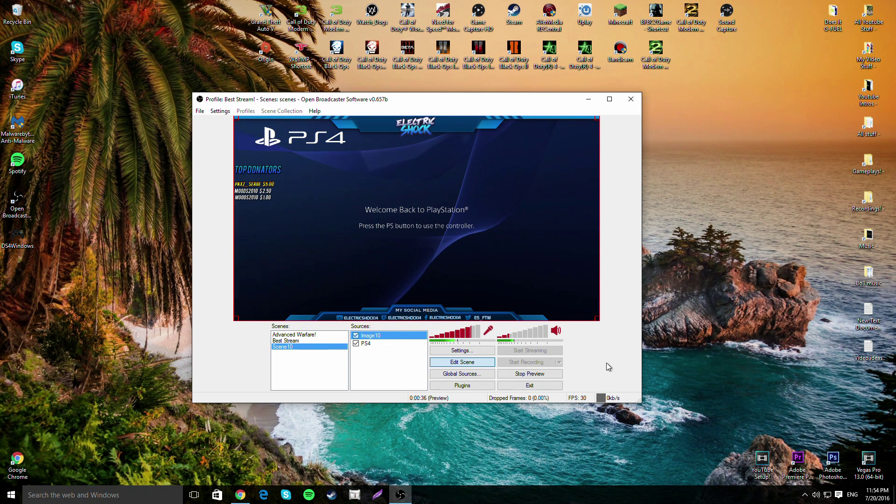
{"action": "left_click", "coordinate": [452, 365]}
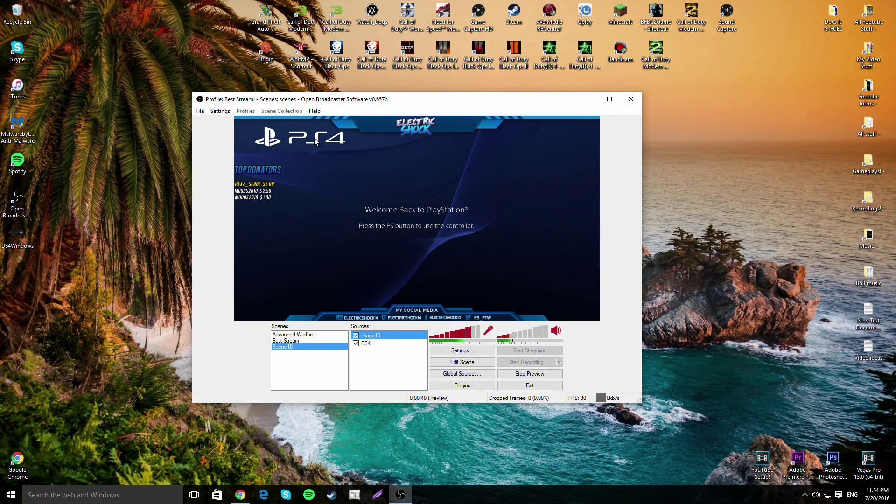
{"action": "left_click", "coordinate": [393, 370]}
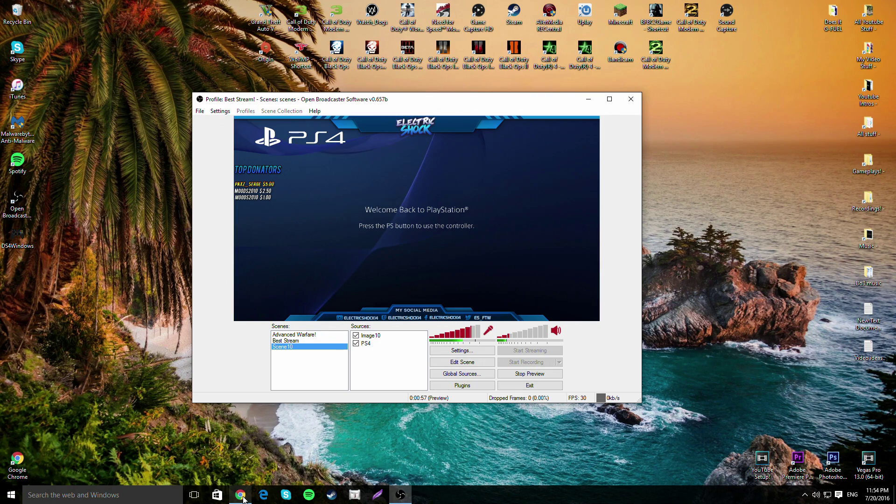
- Copy the Alert Box widget URL from the TwitchAlerts page and minimise Chrome
{"action": "mouse_move", "coordinate": [242, 496]}
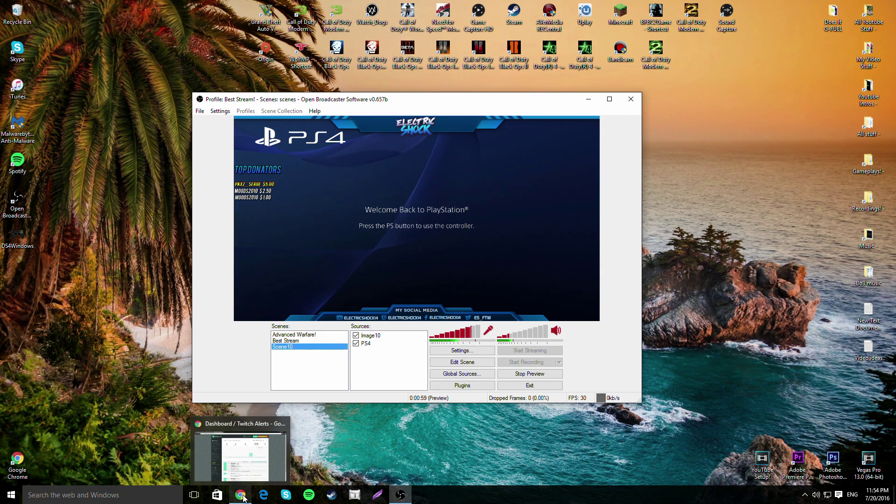
{"action": "left_click", "coordinate": [244, 497]}
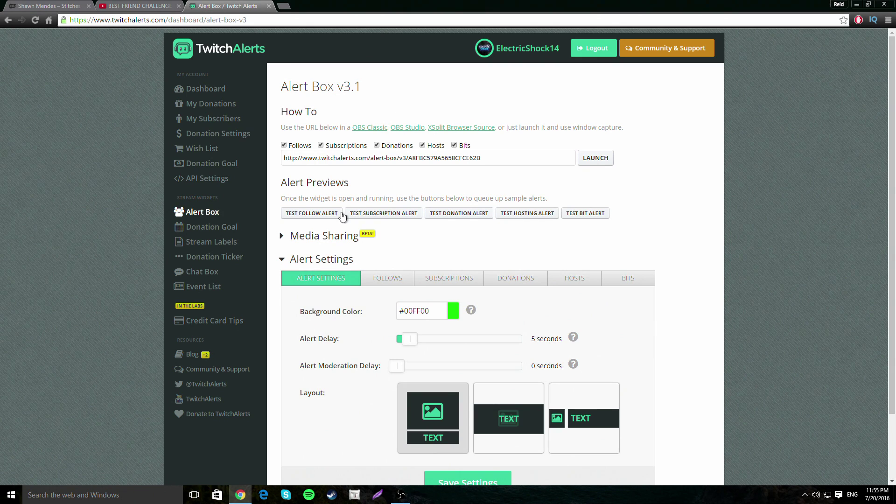
{"action": "left_click", "coordinate": [462, 157]}
{"action": "right_click", "coordinate": [458, 160]}
{"action": "left_click", "coordinate": [471, 164]}
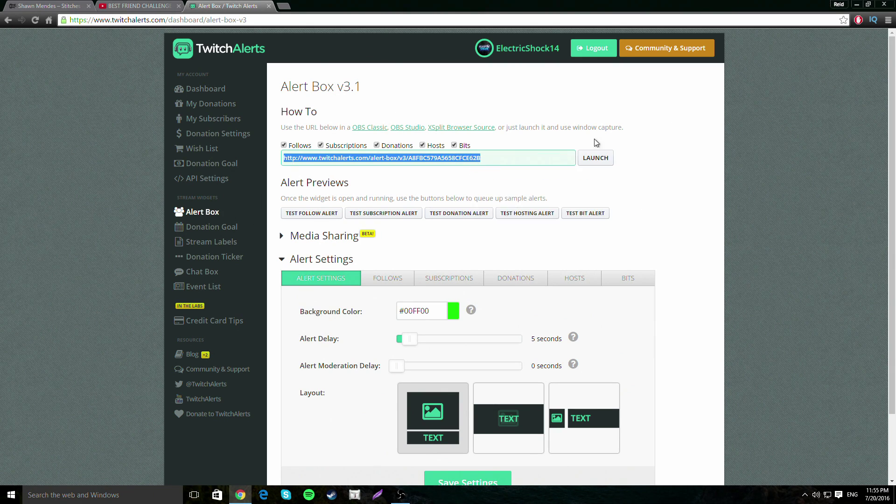
{"action": "left_click", "coordinate": [857, 4]}
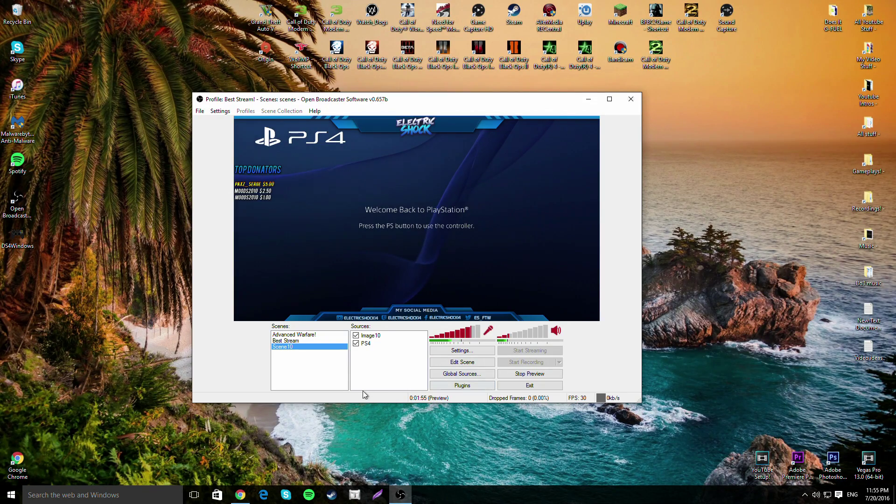
- Add a CLR Browser source with its default name
{"action": "right_click", "coordinate": [366, 364]}
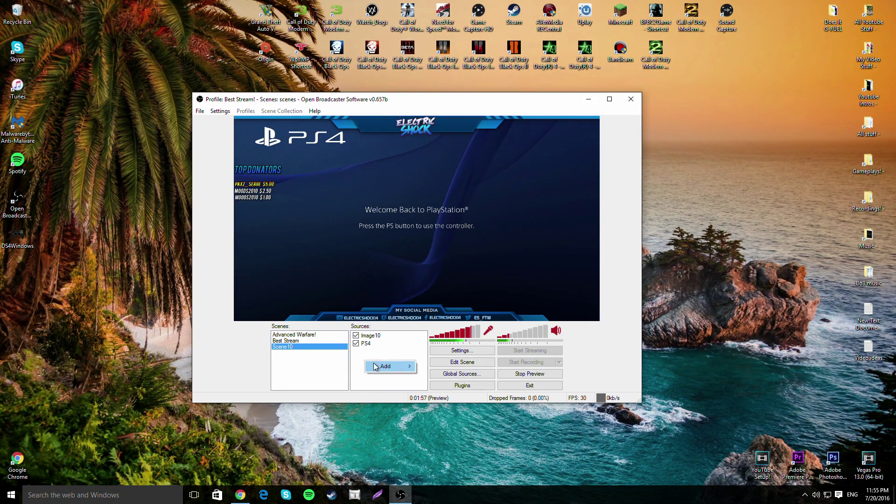
{"action": "mouse_move", "coordinate": [388, 366]}
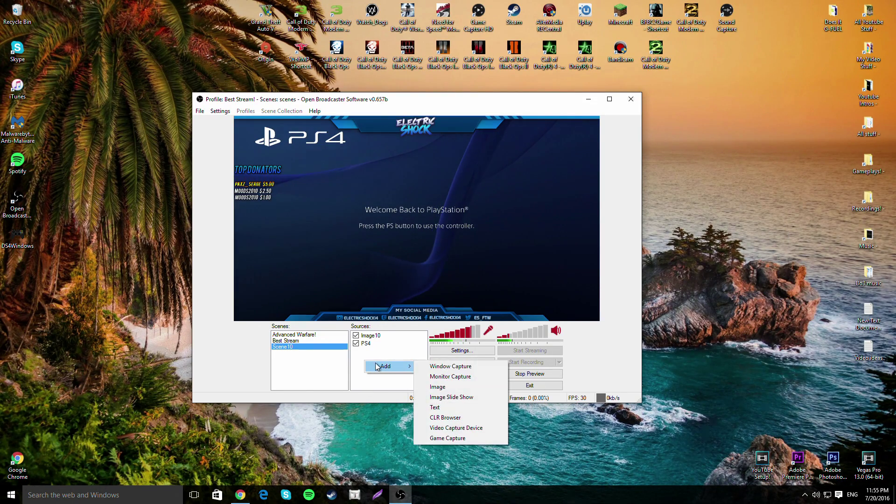
{"action": "left_click", "coordinate": [469, 418]}
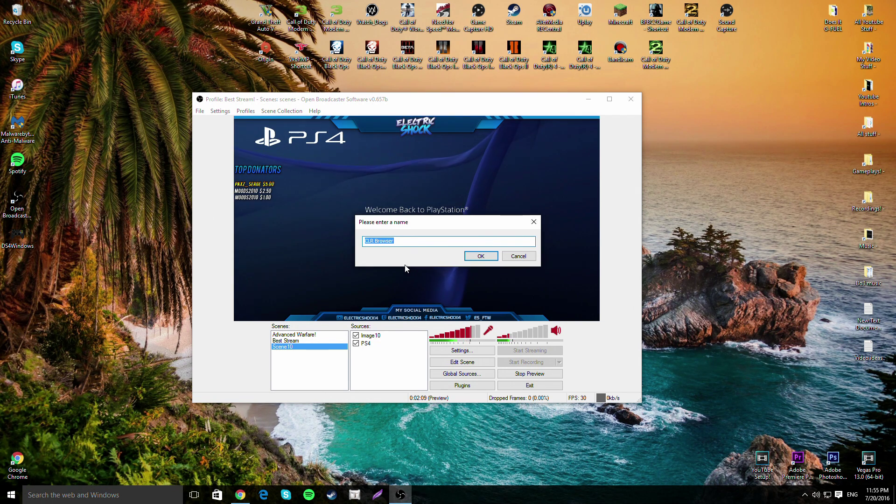
{"action": "left_click", "coordinate": [481, 256]}
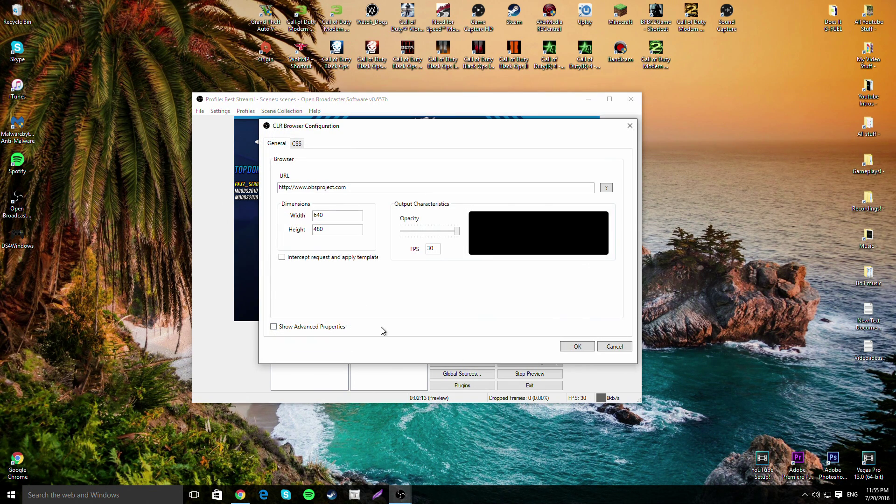
- Replace the obsproject.com URL with the pasted TwitchAlerts alert box URL and confirm
{"action": "double_click", "coordinate": [343, 192]}
{"action": "left_click_drag", "start_coordinate": [344, 192], "coordinate": [242, 184]}
{"action": "right_click", "coordinate": [325, 192]}
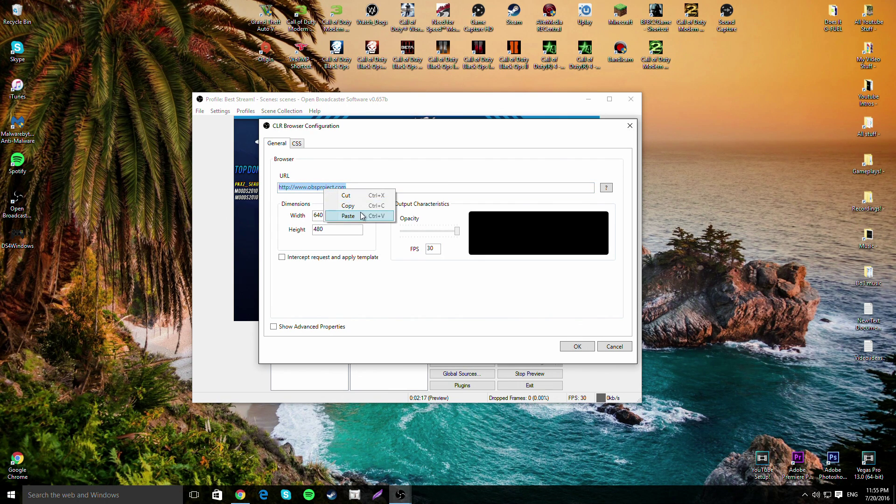
{"action": "left_click", "coordinate": [360, 216]}
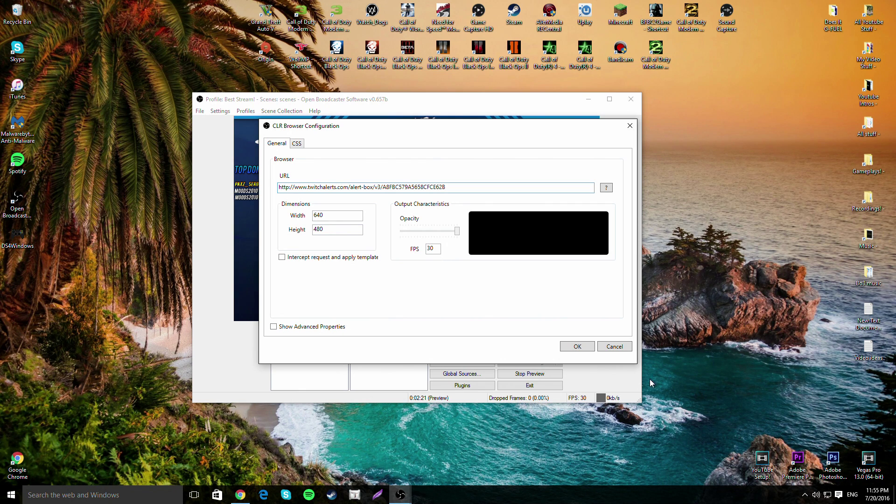
{"action": "left_click", "coordinate": [582, 346]}
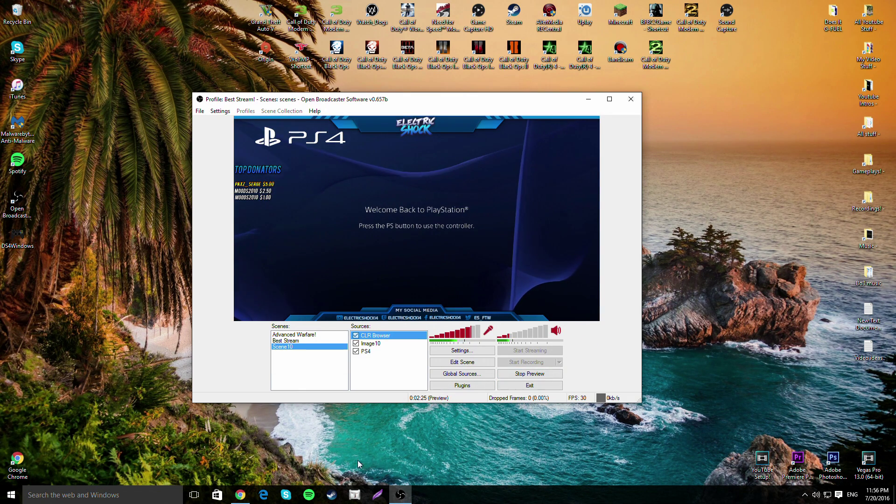
- Place Chrome beside OBS and fire a test donation alert showing $85 in the preview
{"action": "left_click", "coordinate": [242, 493]}
{"action": "left_click_drag", "start_coordinate": [719, 17], "coordinate": [270, 32]}
{"action": "left_click_drag", "start_coordinate": [367, 101], "coordinate": [576, 62]}
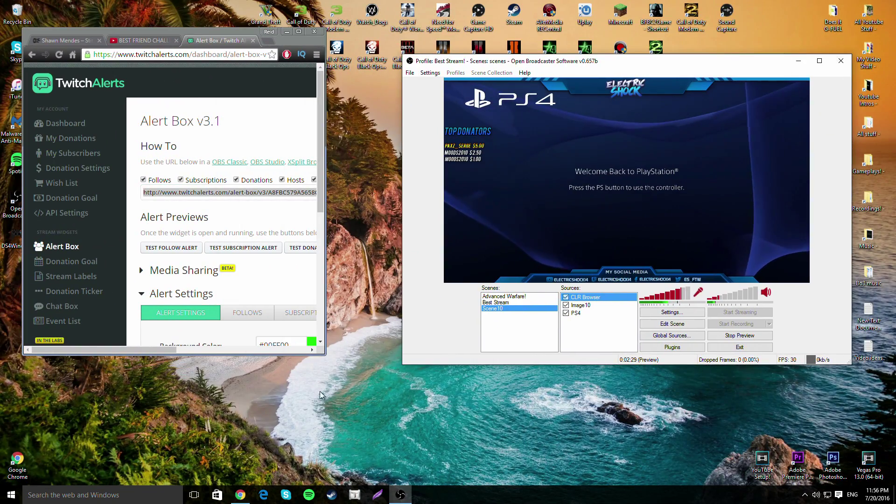
{"action": "left_click_drag", "start_coordinate": [325, 355], "coordinate": [450, 270]}
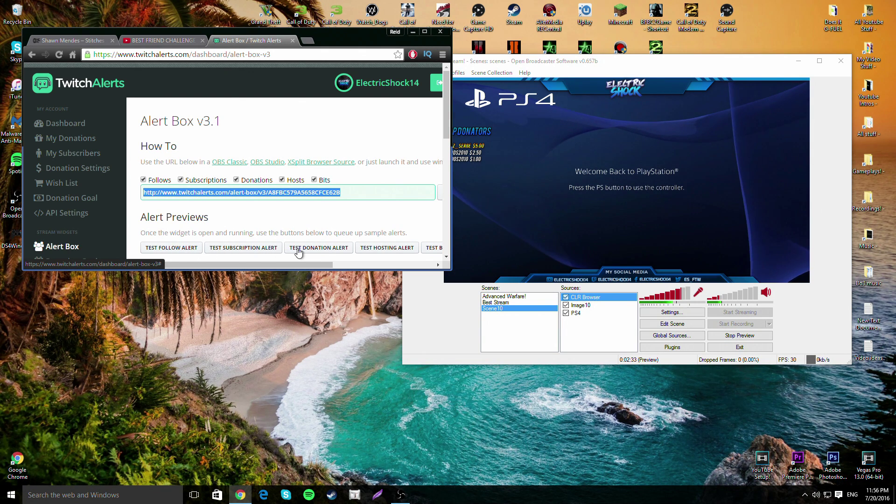
{"action": "left_click", "coordinate": [318, 250]}
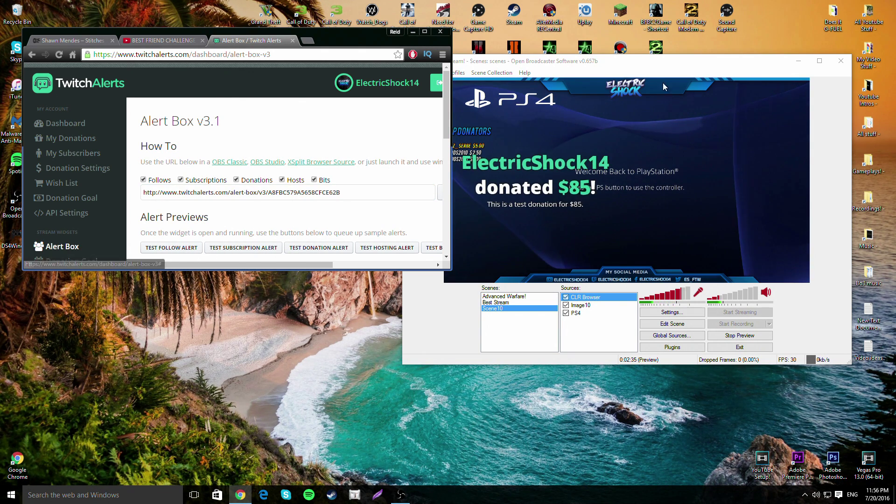
{"action": "left_click_drag", "start_coordinate": [685, 64], "coordinate": [714, 48]}
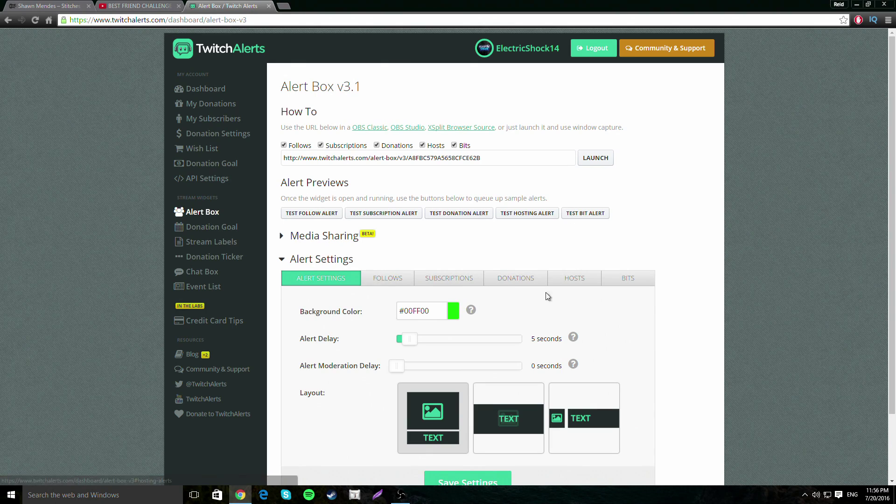
- Look through the TwitchAlerts donation alert settings page
{"action": "left_click", "coordinate": [503, 280]}
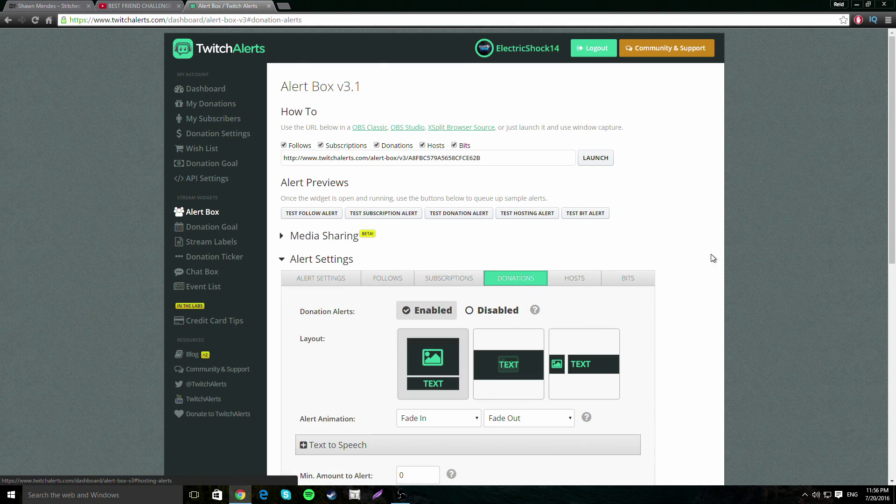
{"action": "scroll", "coordinate": [686, 262], "scroll_direction": "down", "scroll_amount": 4}
{"action": "scroll", "coordinate": [751, 259], "scroll_direction": "up", "scroll_amount": 1}
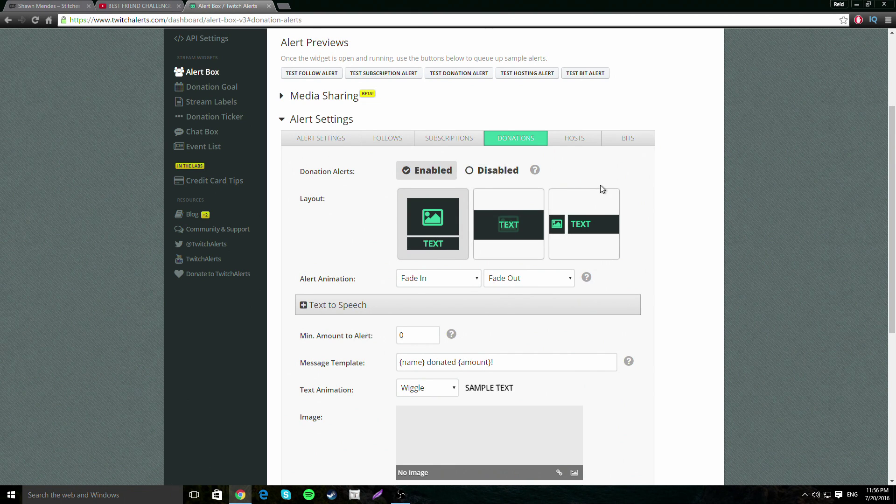
{"action": "scroll", "coordinate": [382, 221], "scroll_direction": "down", "scroll_amount": 1}
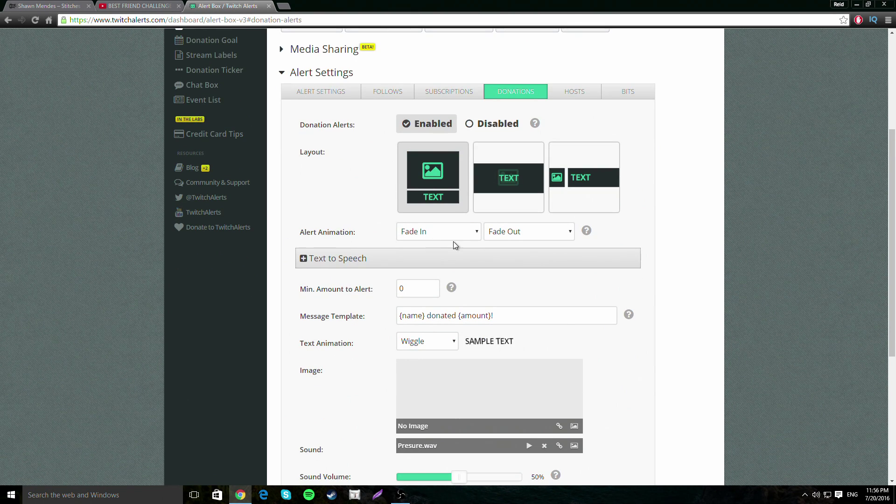
{"action": "scroll", "coordinate": [556, 232], "scroll_direction": "down", "scroll_amount": 2}
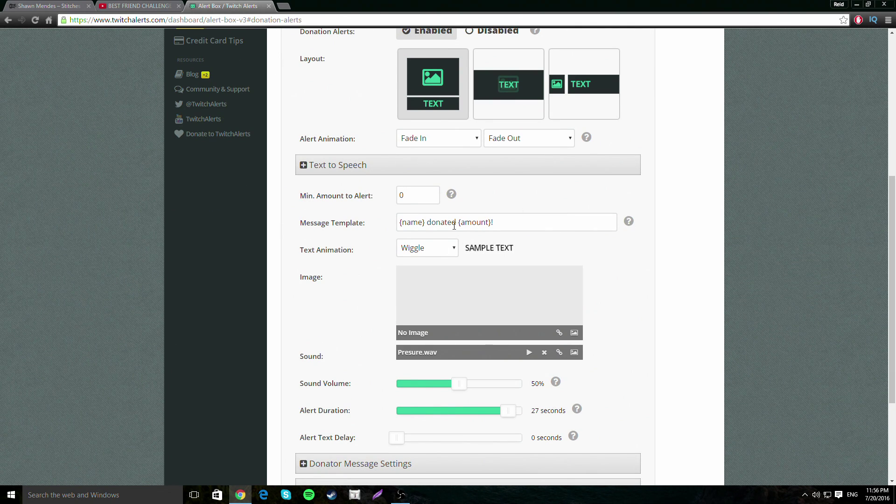
{"action": "scroll", "coordinate": [491, 217], "scroll_direction": "down", "scroll_amount": 1}
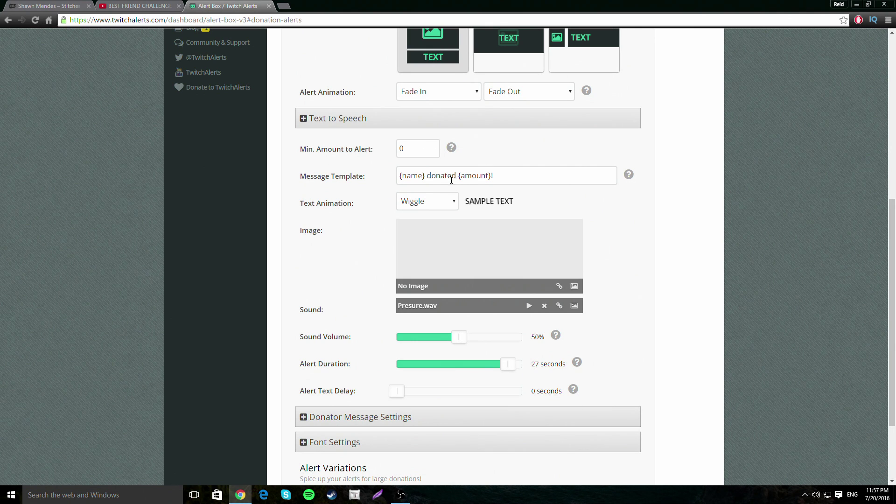
{"action": "scroll", "coordinate": [472, 156], "scroll_direction": "down", "scroll_amount": 2}
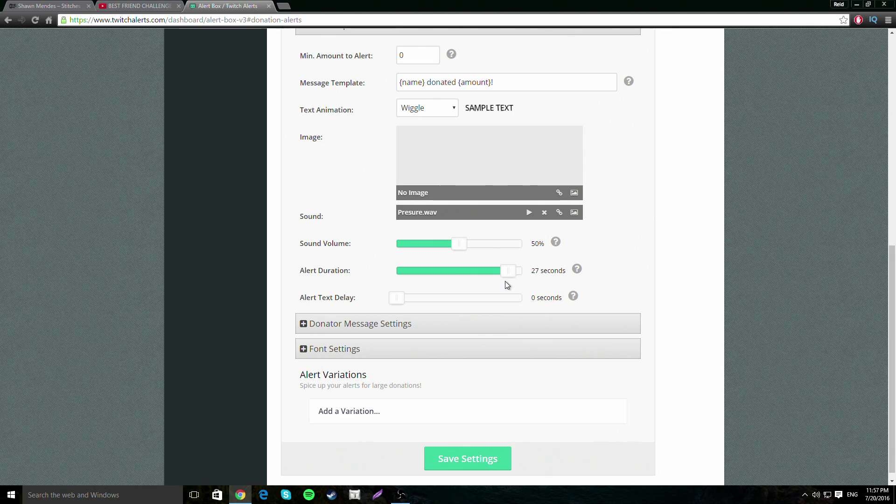
{"action": "scroll", "coordinate": [444, 363], "scroll_direction": "up", "scroll_amount": 7}
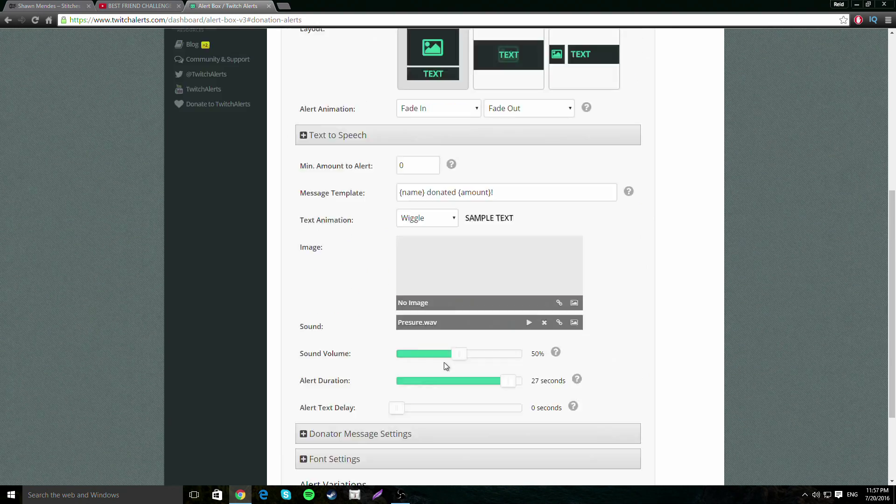
{"action": "scroll", "coordinate": [444, 359], "scroll_direction": "down", "scroll_amount": 2}
{"action": "scroll", "coordinate": [447, 363], "scroll_direction": "up", "scroll_amount": 4}
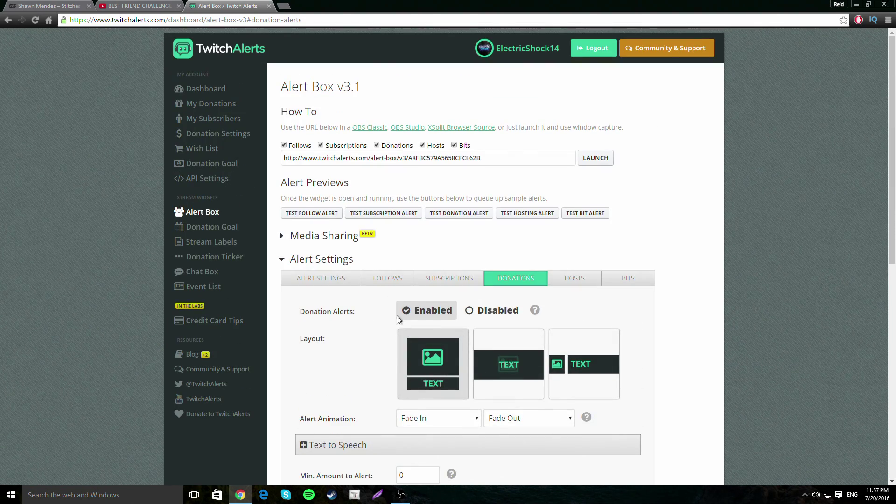
- Copy the Donation Goal widget URL and bring OBS Classic to the front
{"action": "left_click", "coordinate": [223, 223]}
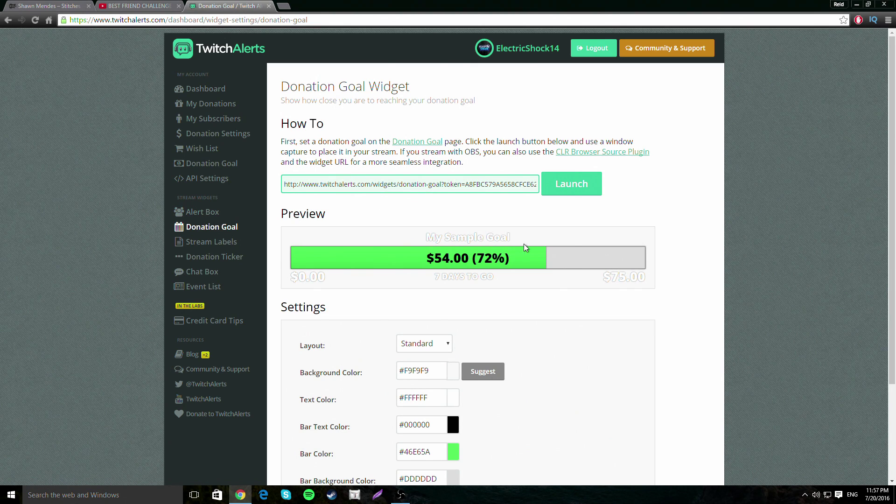
{"action": "left_click", "coordinate": [448, 189]}
{"action": "right_click", "coordinate": [448, 189]}
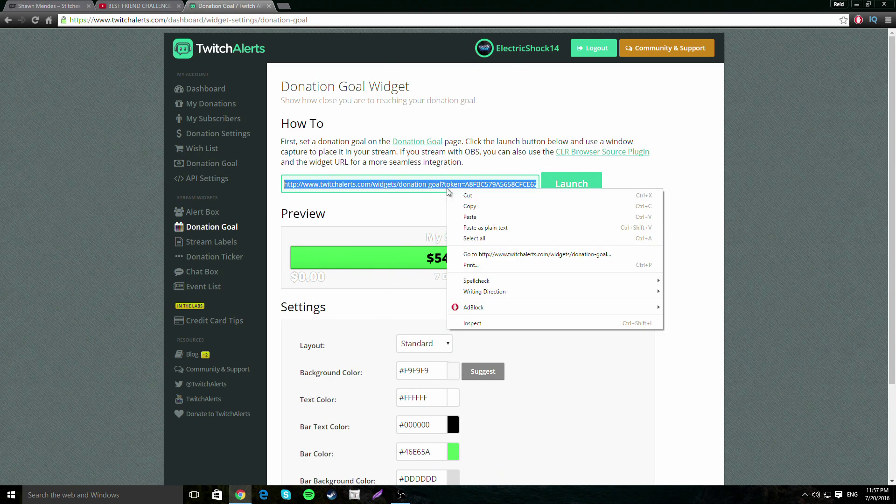
{"action": "left_click", "coordinate": [480, 210]}
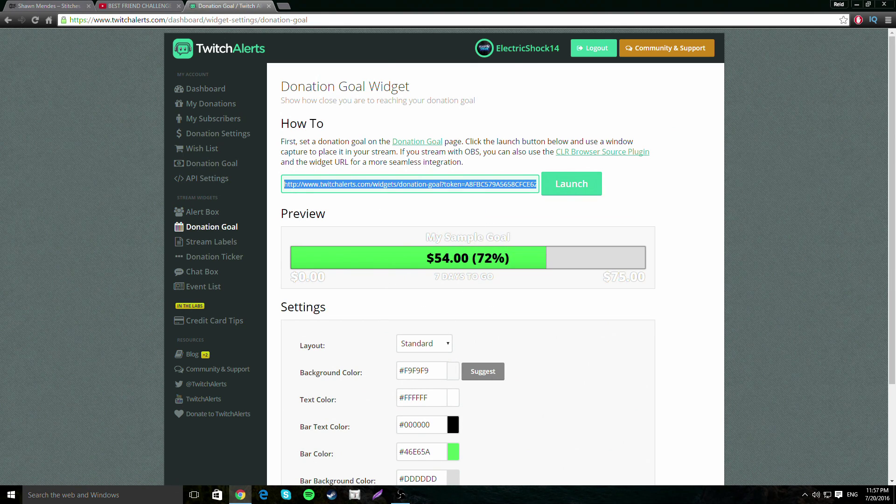
{"action": "left_click", "coordinate": [401, 495]}
- Minimise Chrome and add a new CLR Browser source named CLR Browser 2
{"action": "left_click", "coordinate": [858, 4]}
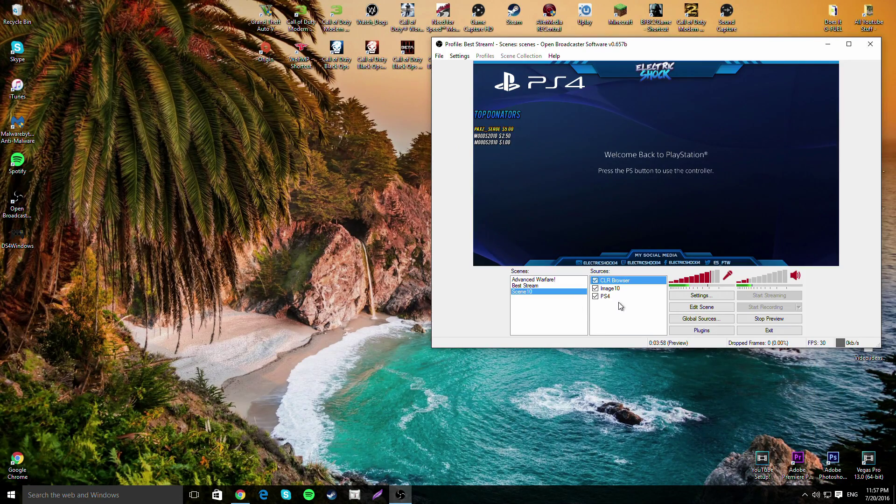
{"action": "right_click", "coordinate": [628, 309]}
{"action": "mouse_move", "coordinate": [653, 311]}
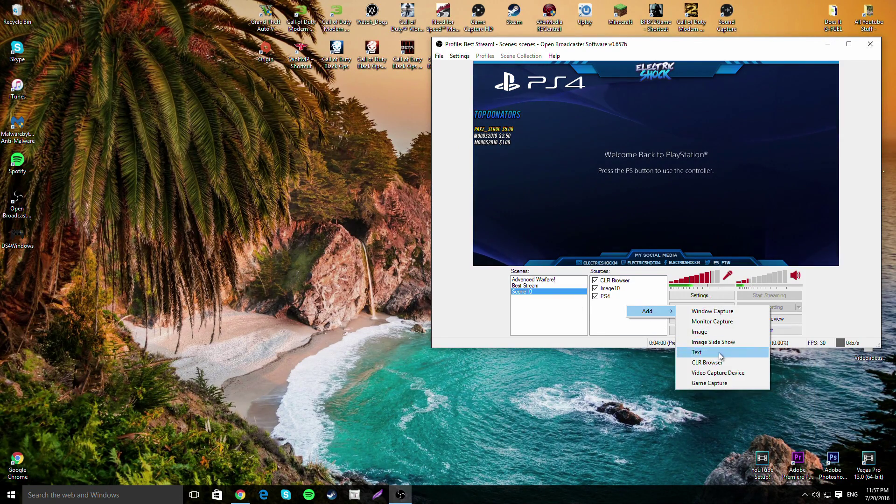
{"action": "left_click", "coordinate": [719, 368]}
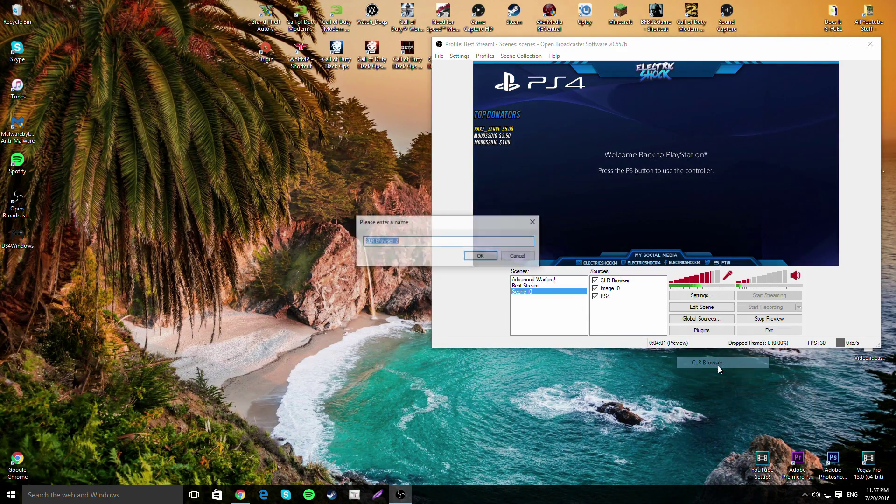
{"action": "right_click", "coordinate": [440, 242]}
{"action": "left_click", "coordinate": [462, 271]}
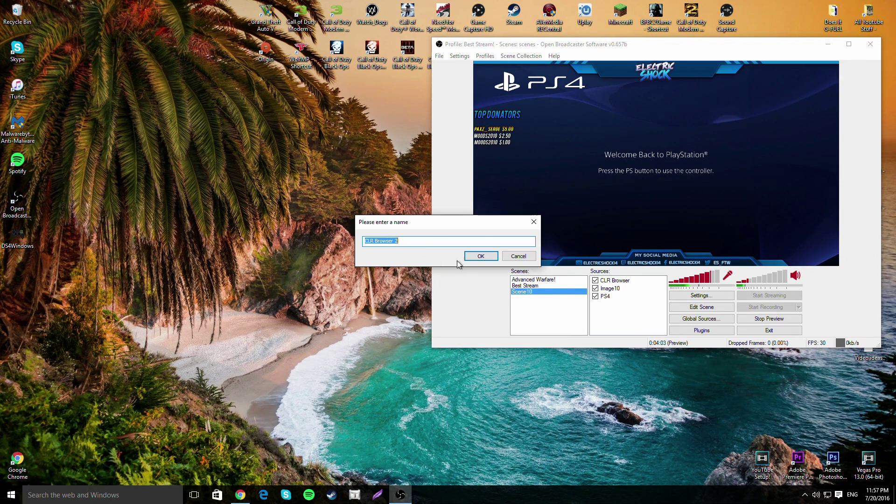
{"action": "left_click", "coordinate": [481, 256]}
- Replace the placeholder URL with the pasted donation goal widget URL and confirm
{"action": "left_click_drag", "start_coordinate": [369, 187], "coordinate": [221, 205]}
{"action": "left_click", "coordinate": [333, 187]}
{"action": "right_click", "coordinate": [333, 187]}
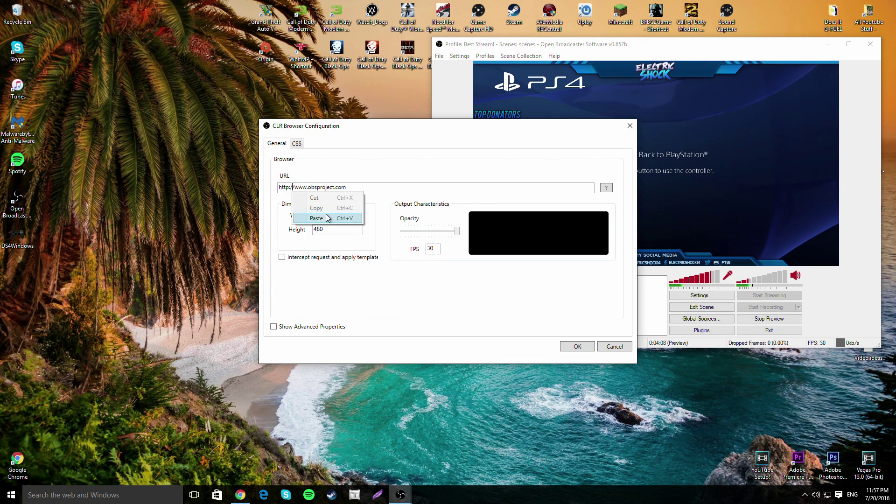
{"action": "left_click", "coordinate": [316, 218]}
{"action": "left_click", "coordinate": [577, 346]}
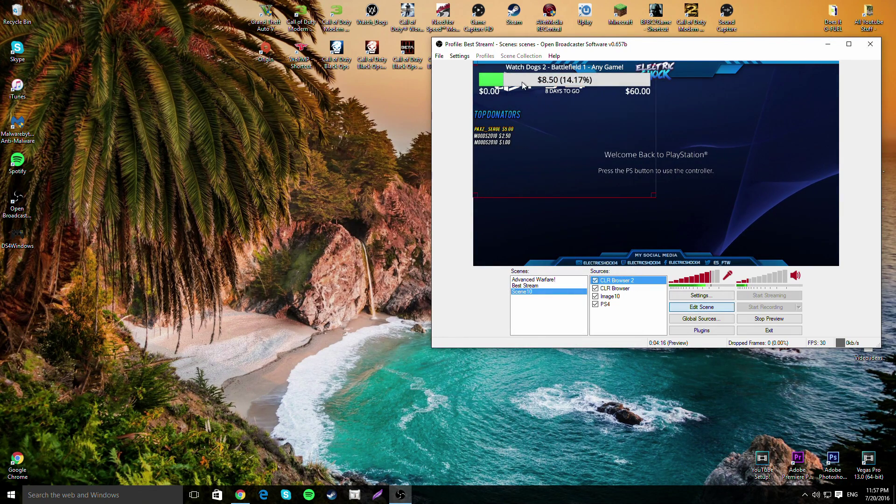
- Move and shrink the donation goal bar into the top-right corner, then select PS4
{"action": "left_click_drag", "start_coordinate": [583, 116], "coordinate": [700, 113]}
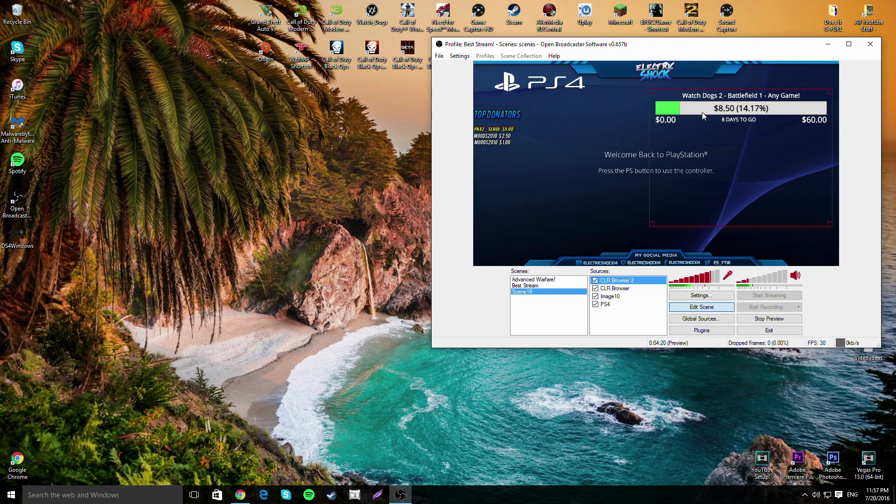
{"action": "left_click_drag", "start_coordinate": [653, 94], "coordinate": [588, 248]}
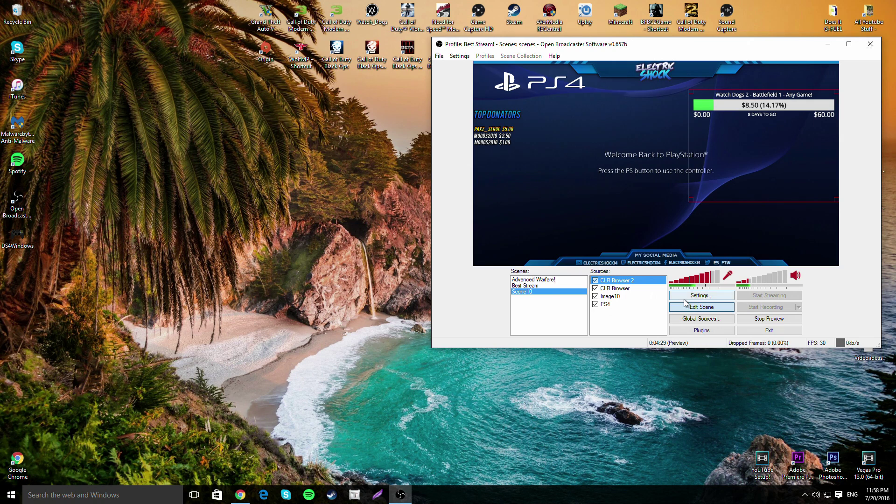
{"action": "left_click", "coordinate": [611, 304]}
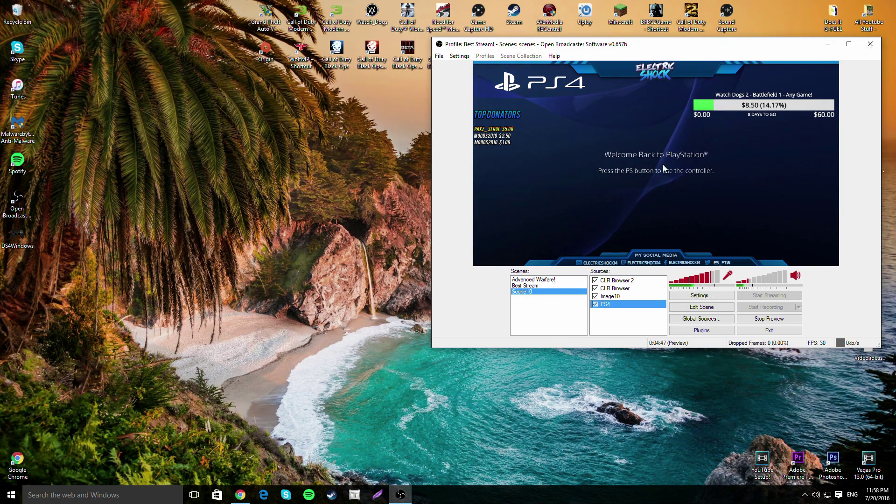
- Return to the TwitchAlerts Donation Goal page in Chrome
{"action": "left_click", "coordinate": [241, 494]}
{"action": "scroll", "coordinate": [518, 213], "scroll_direction": "down", "scroll_amount": 2}
{"action": "scroll", "coordinate": [286, 419], "scroll_direction": "up", "scroll_amount": 2}
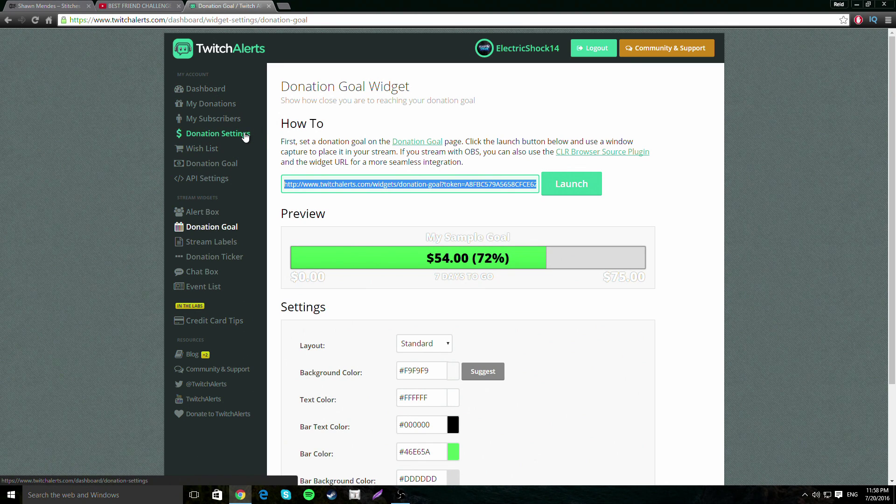
- Inspect the TwitchAlerts Alert Box page, scrolling through its FOLLOWS and SUBSCRIPTIONS alert settings
{"action": "left_click", "coordinate": [203, 211]}
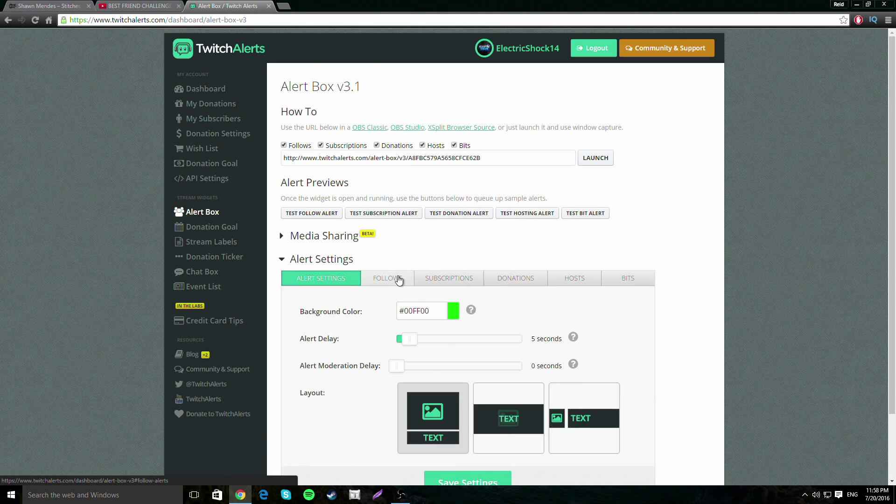
{"action": "left_click", "coordinate": [401, 279]}
{"action": "left_click", "coordinate": [433, 282]}
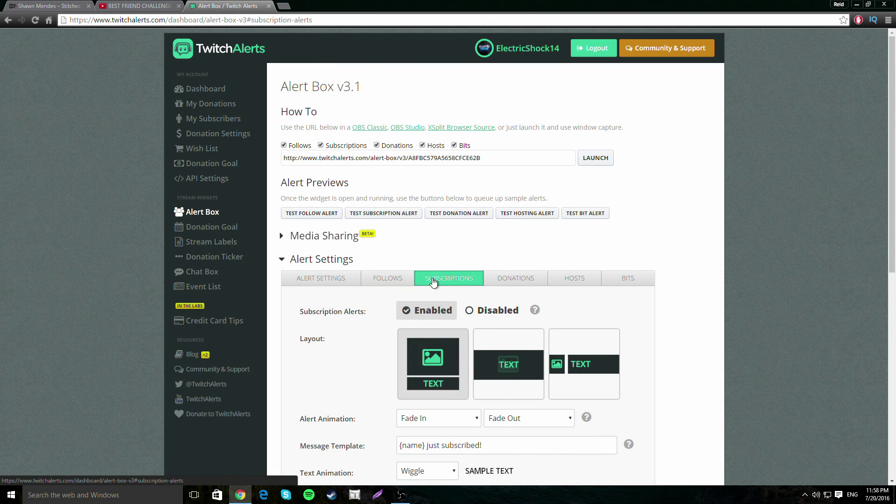
{"action": "scroll", "coordinate": [781, 276], "scroll_direction": "down", "scroll_amount": 8}
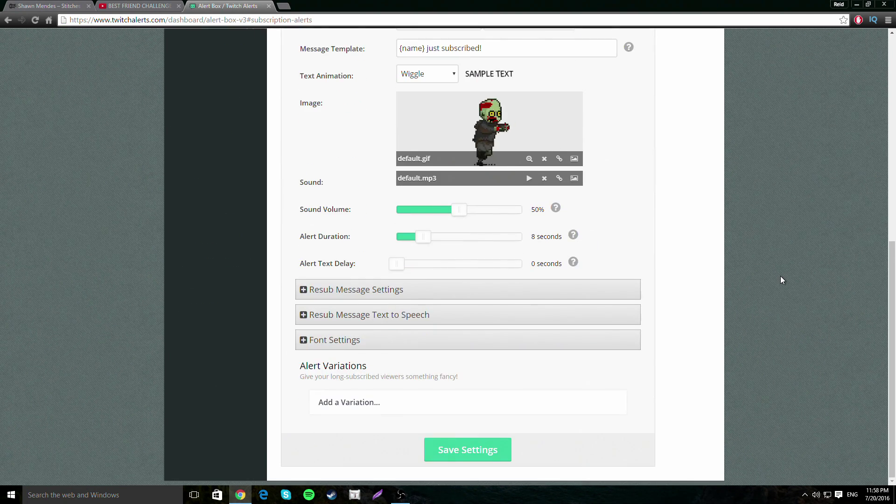
{"action": "scroll", "coordinate": [781, 275], "scroll_direction": "up", "scroll_amount": 8}
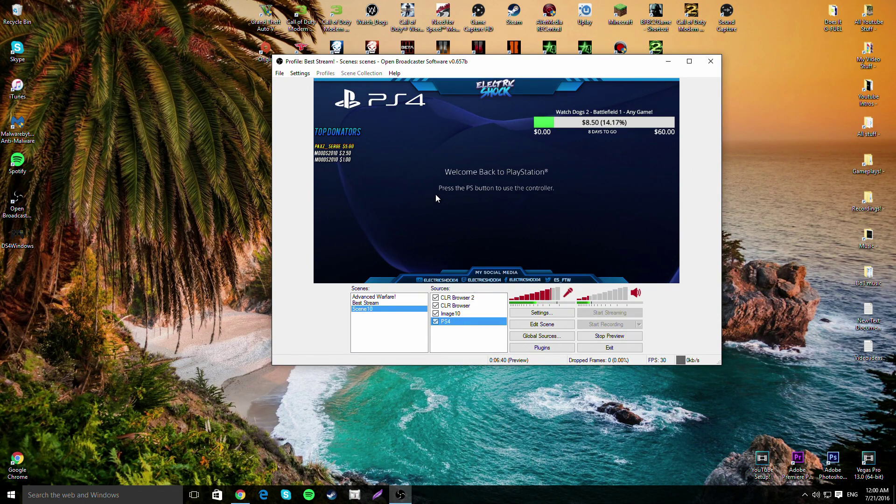
- Add 'Alan Walker - Force' from Music > music aw > awesome new music to the Windows Media Player list
{"action": "double_click", "coordinate": [868, 237]}
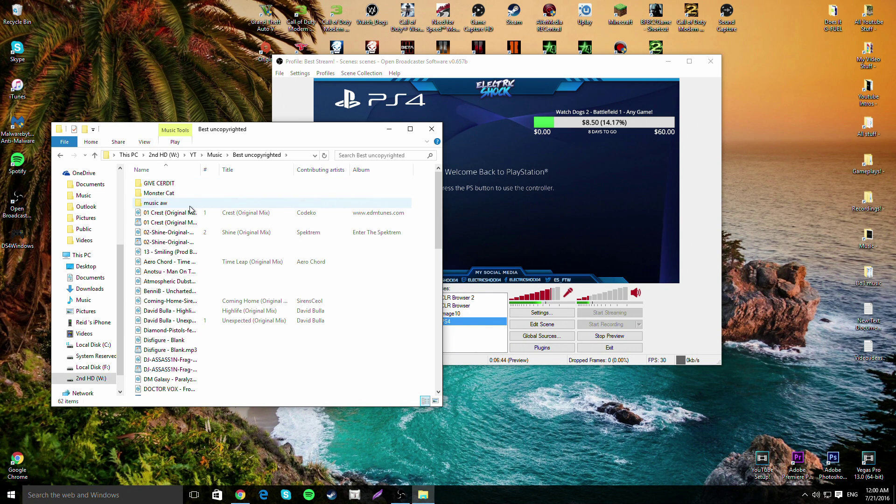
{"action": "double_click", "coordinate": [190, 203]}
{"action": "double_click", "coordinate": [179, 184]}
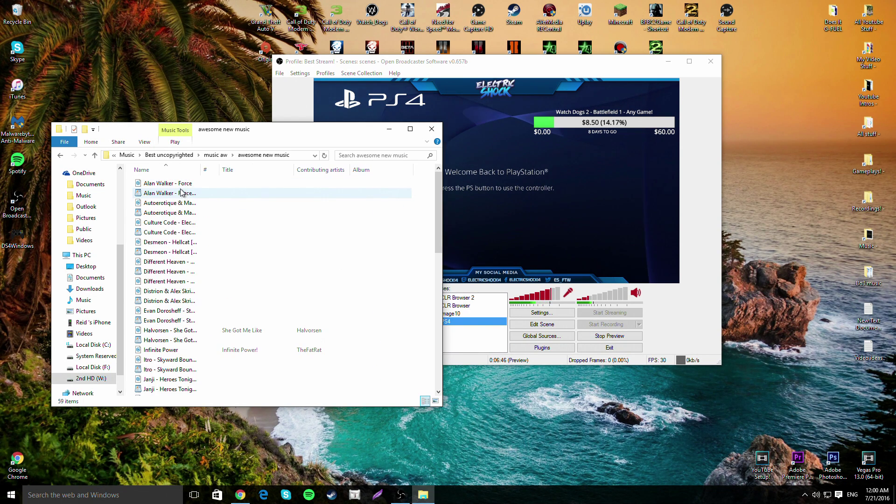
{"action": "right_click", "coordinate": [179, 185]}
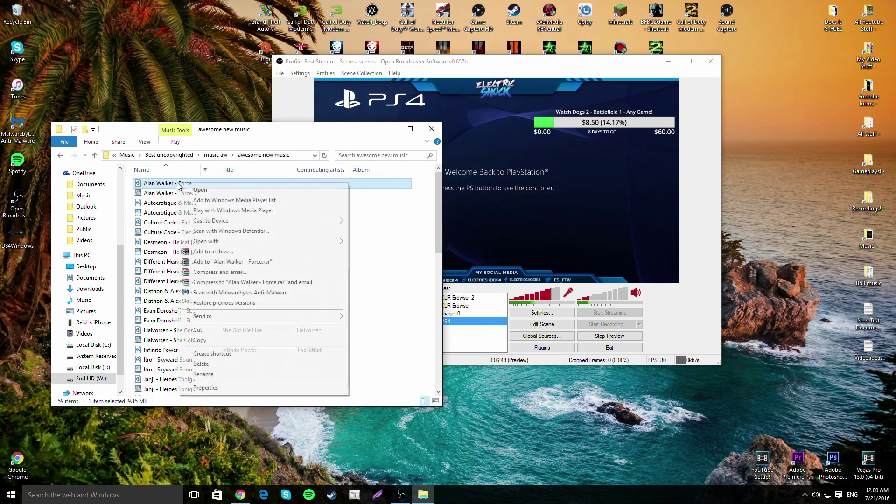
{"action": "left_click", "coordinate": [220, 201]}
- Close File Explorer, move Windows Media Player to the top-left corner, and pause Force at 0:13
{"action": "left_click", "coordinate": [429, 129]}
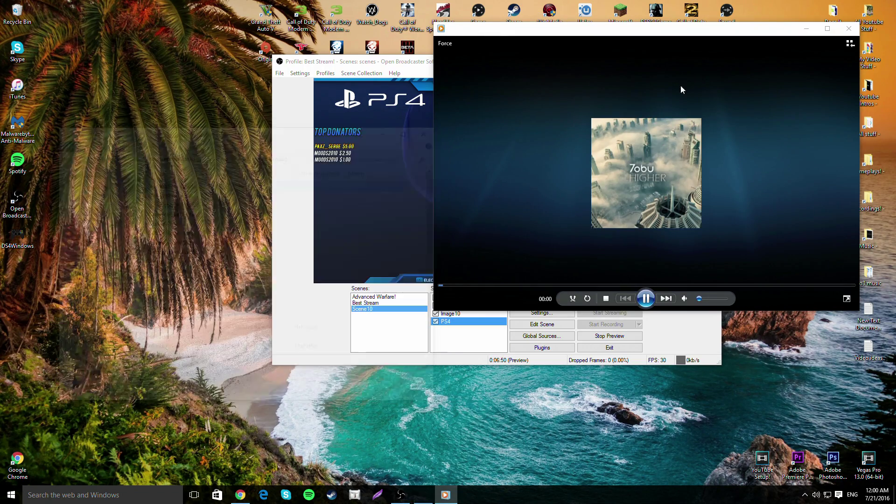
{"action": "left_click_drag", "start_coordinate": [770, 22], "coordinate": [330, 24]}
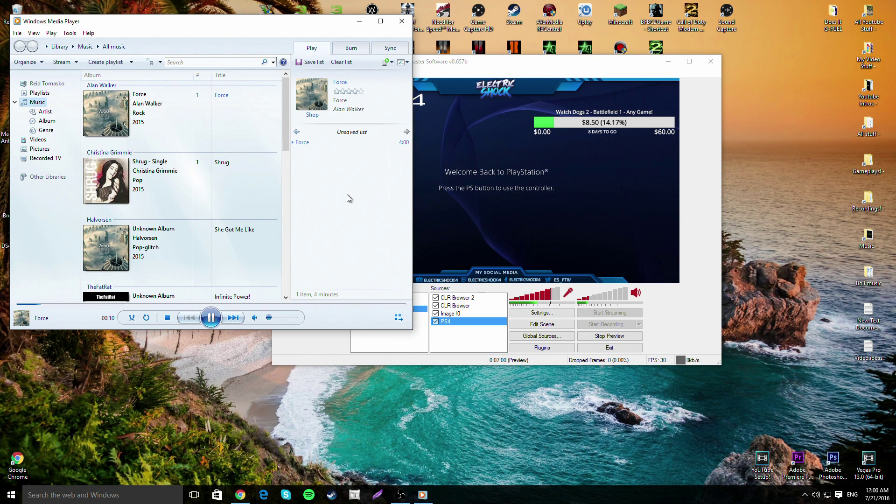
{"action": "left_click", "coordinate": [210, 319]}
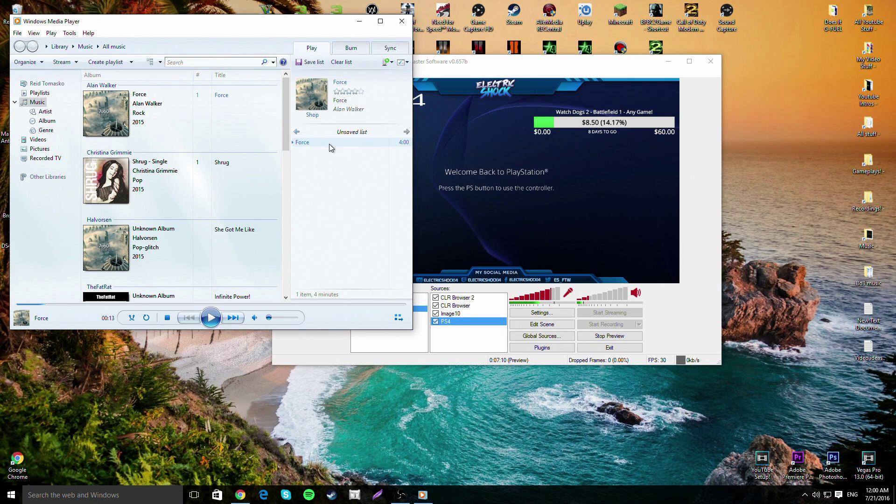
{"action": "mouse_move", "coordinate": [270, 321]}
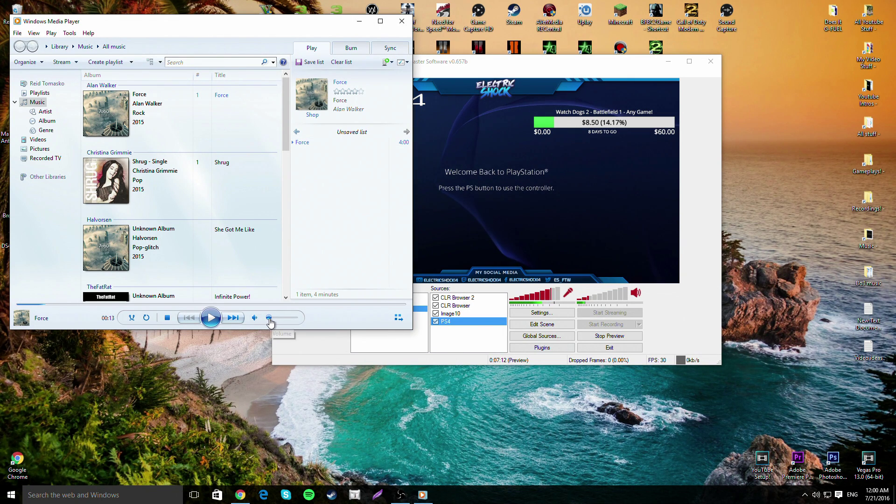